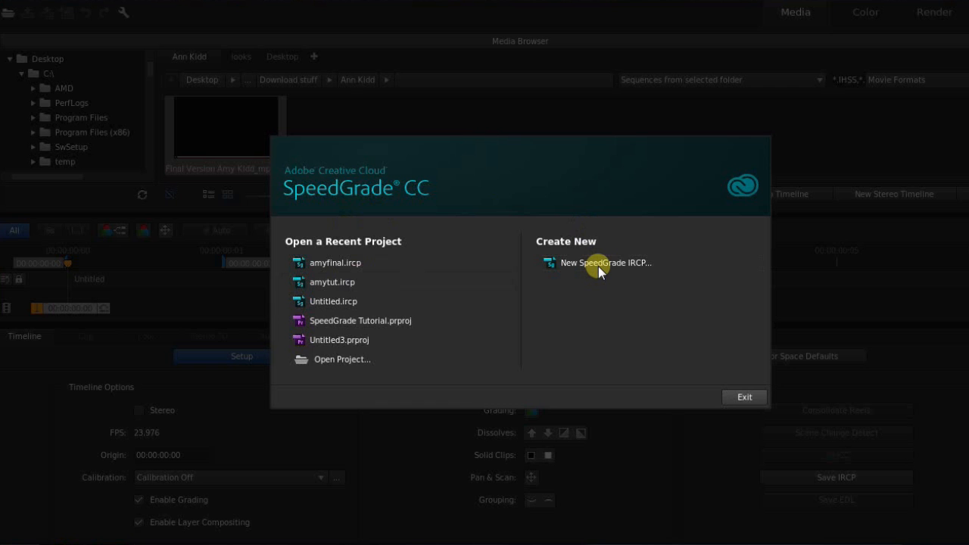
Create a new SpeedGrade IRCP project from the Create New section of the welcome dialog.
click(600, 263)
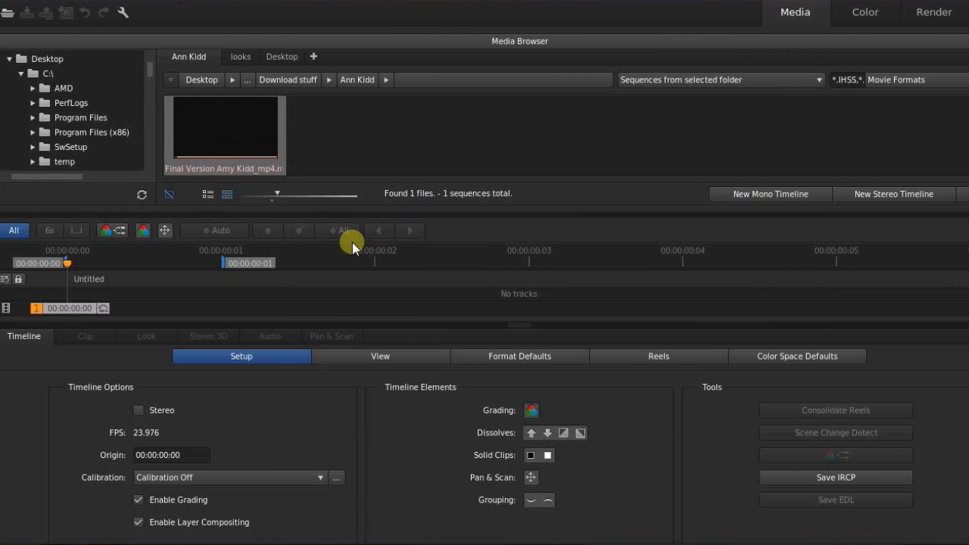
Enlarge the Media Browser and expand C:\ > Users > the user's home folder.
key(p)
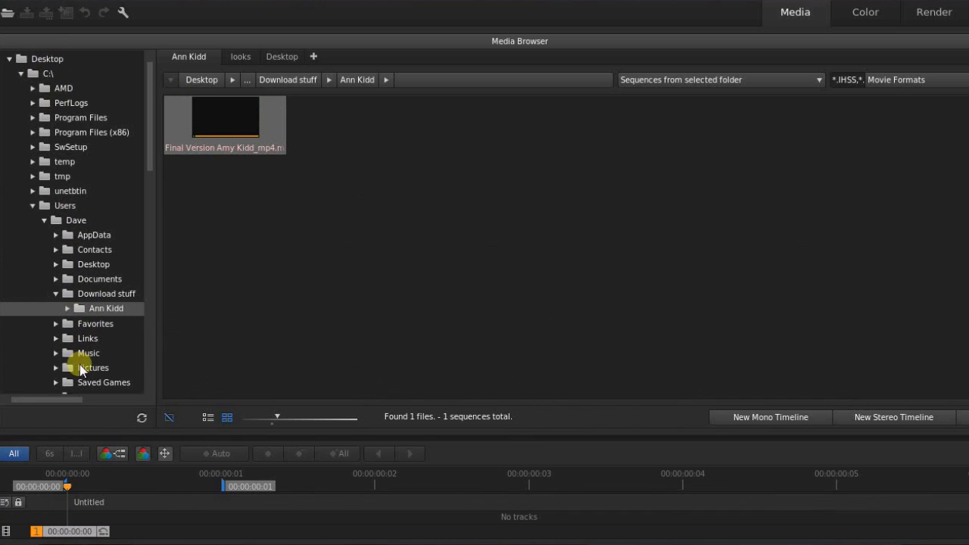
click(20, 74)
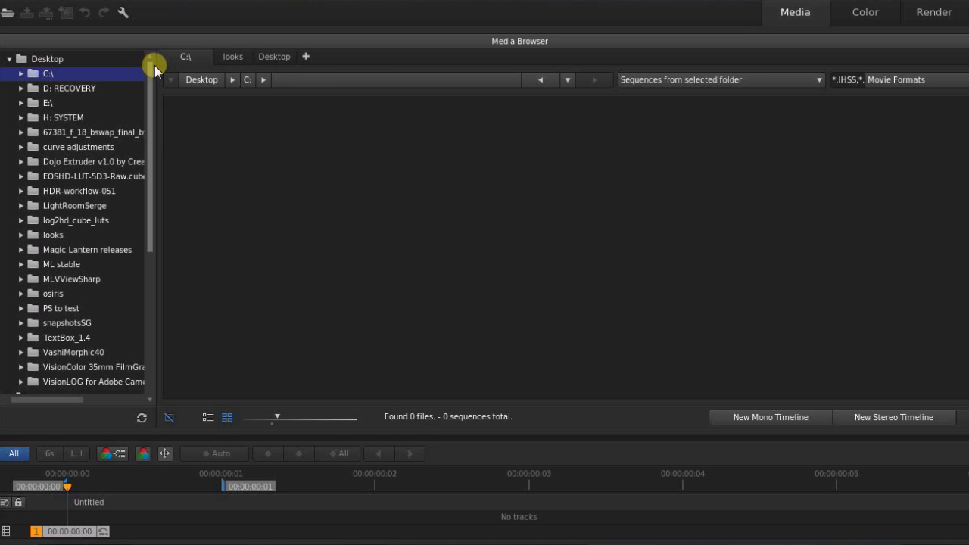
click(22, 74)
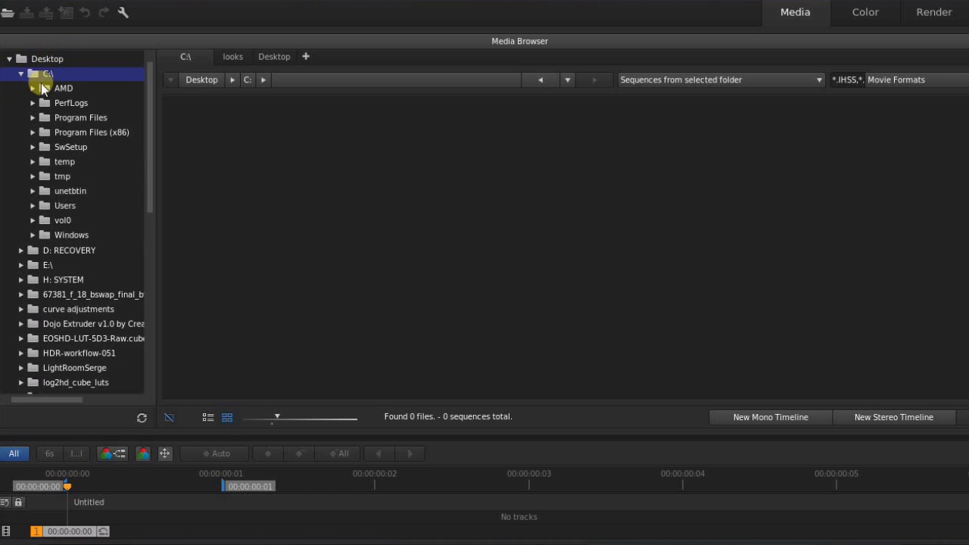
click(33, 206)
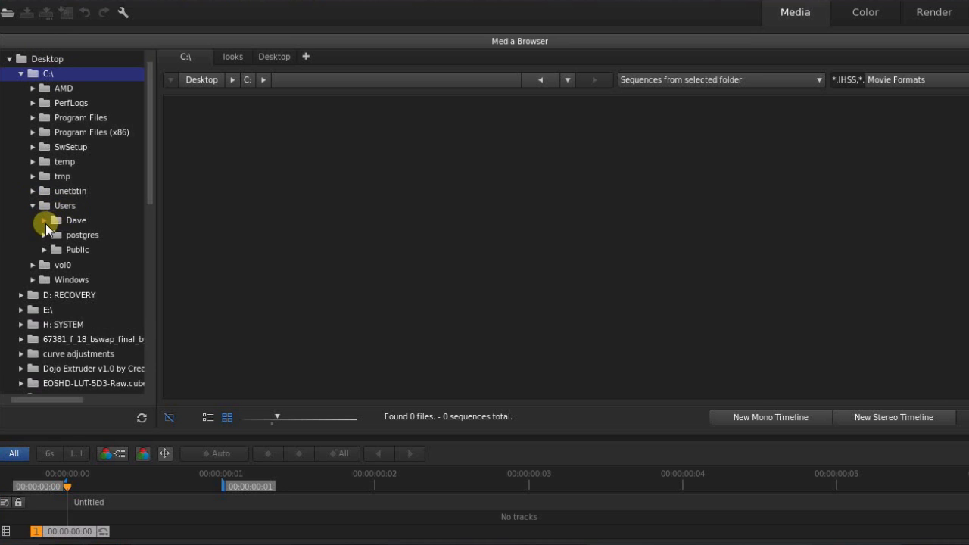
click(44, 220)
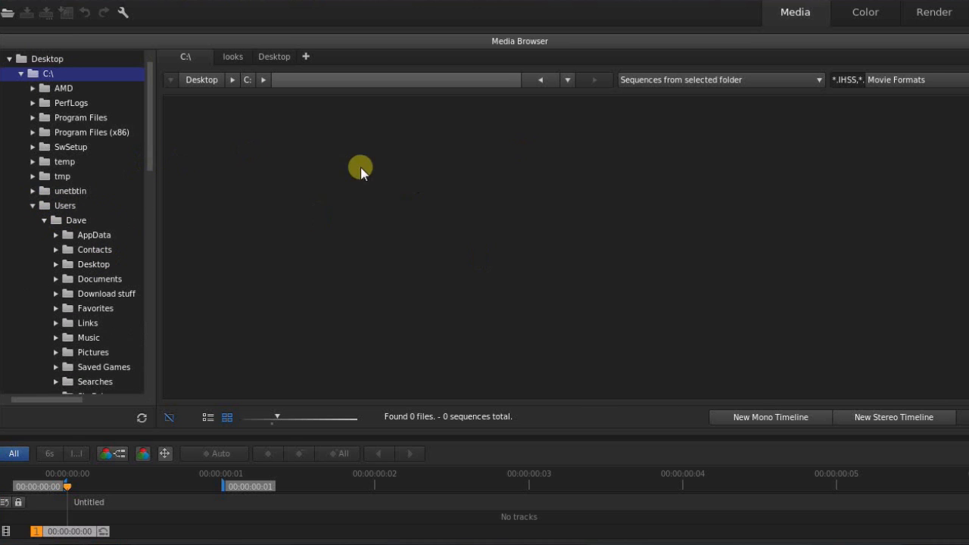
Expand Download stuff and select the folder containing the video clip.
mouse_move(151, 139)
mouse_down()
mouse_move(151, 192)
mouse_move(153, 155)
mouse_up()
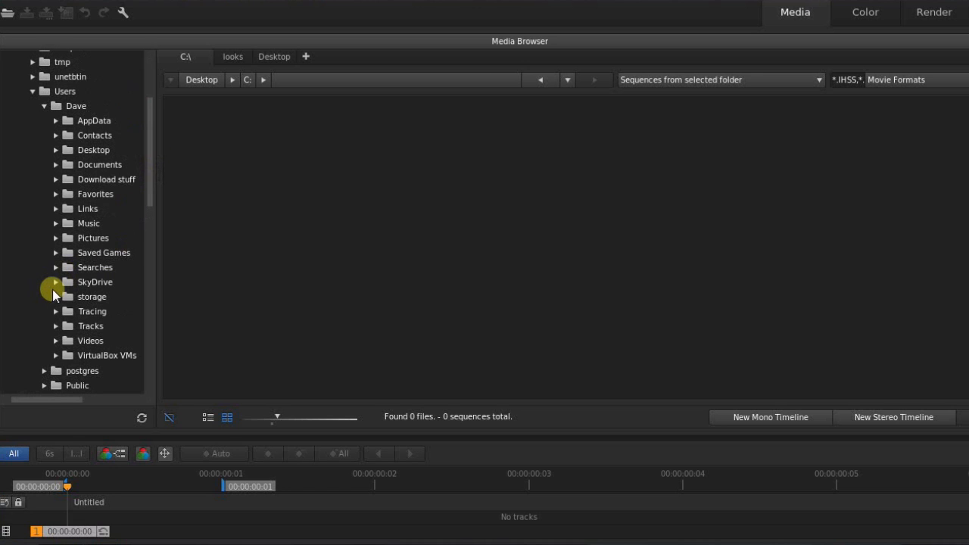
click(55, 341)
scroll(150, 196, down, 2)
drag(148, 196, 148, 174)
click(55, 180)
click(95, 198)
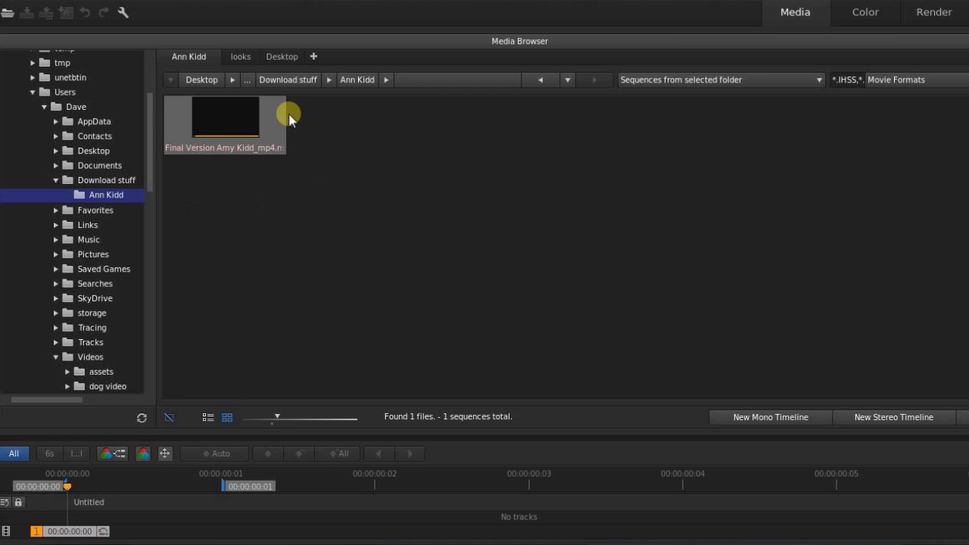
Insert the clip on the timeline and scrub to 00:00:42:08, 00:01:25:02 and 00:02:18:01.
mouse_move(258, 121)
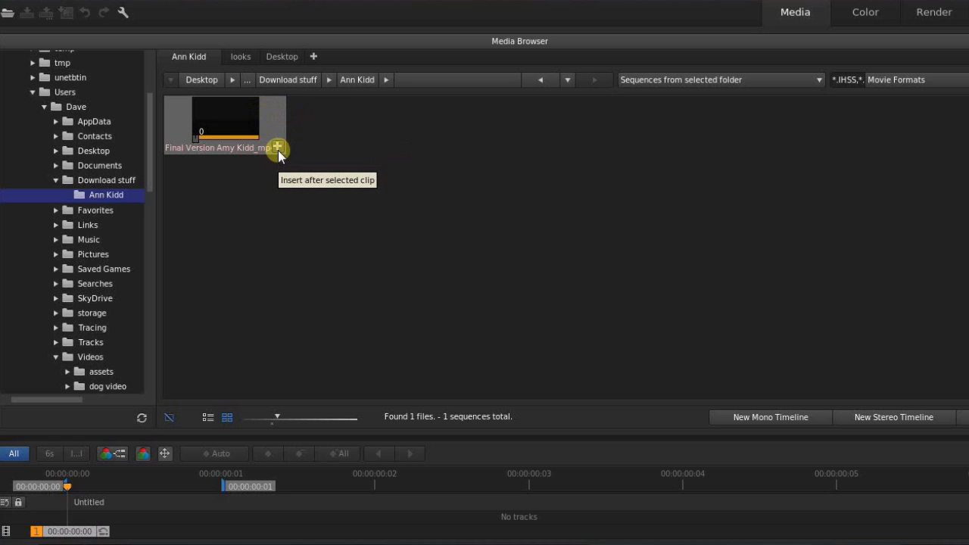
click(278, 148)
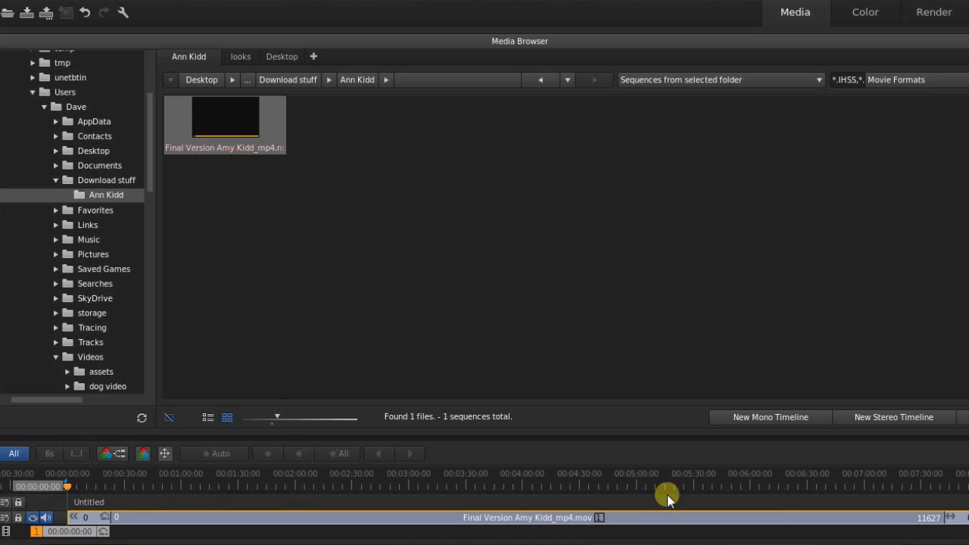
click(148, 483)
click(228, 484)
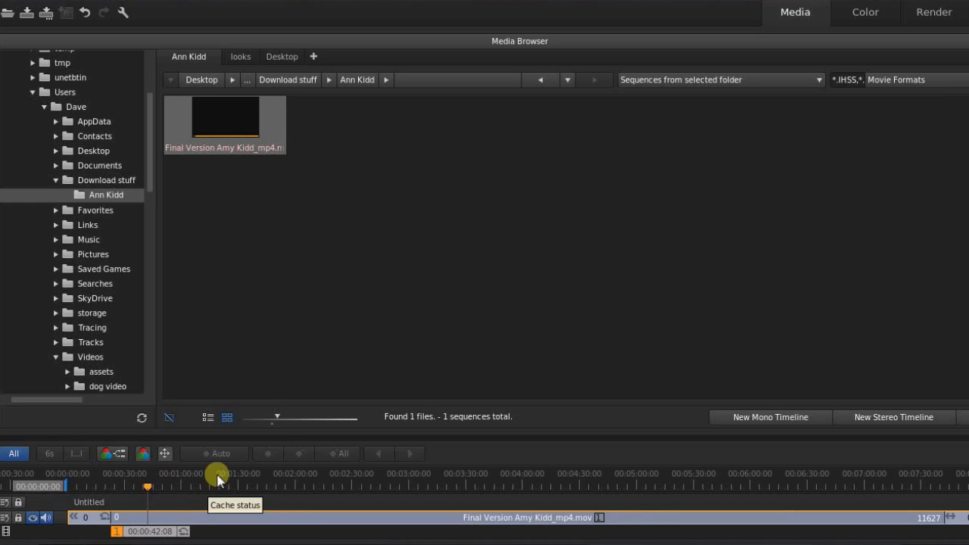
click(329, 484)
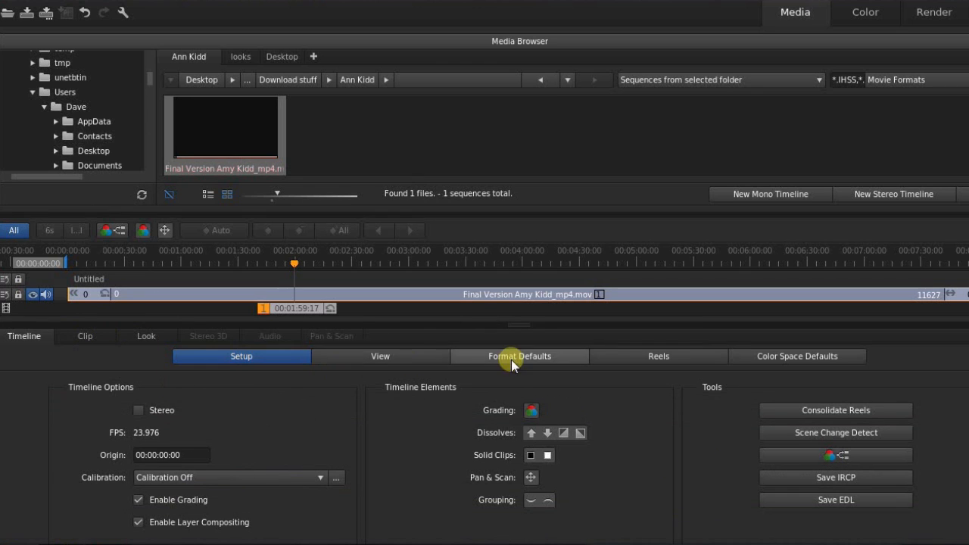
click(424, 359)
Return to Timeline Setup and run Scene Change Detect on the whole clip.
click(240, 359)
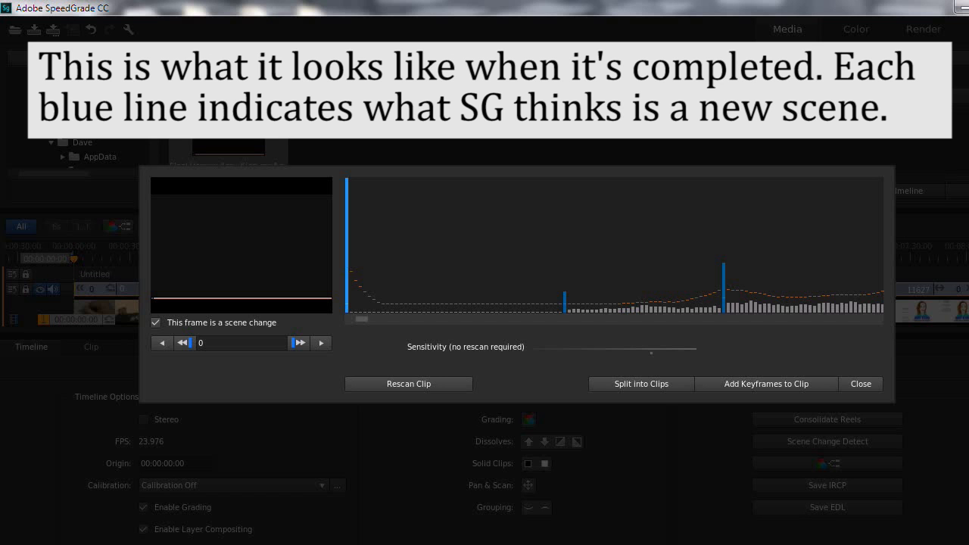
Preview frames 69 and 81, then step frame by frame across the first detected cut.
click(662, 264)
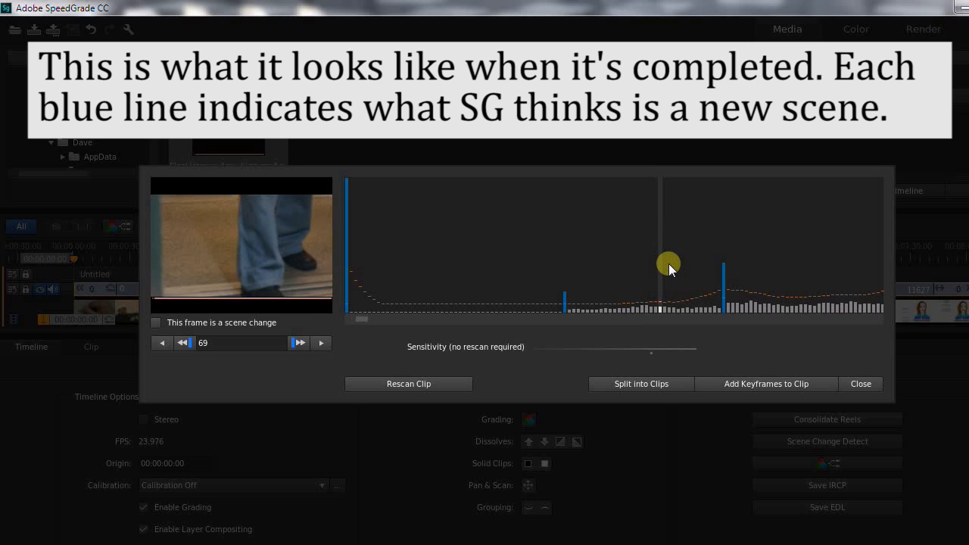
click(717, 238)
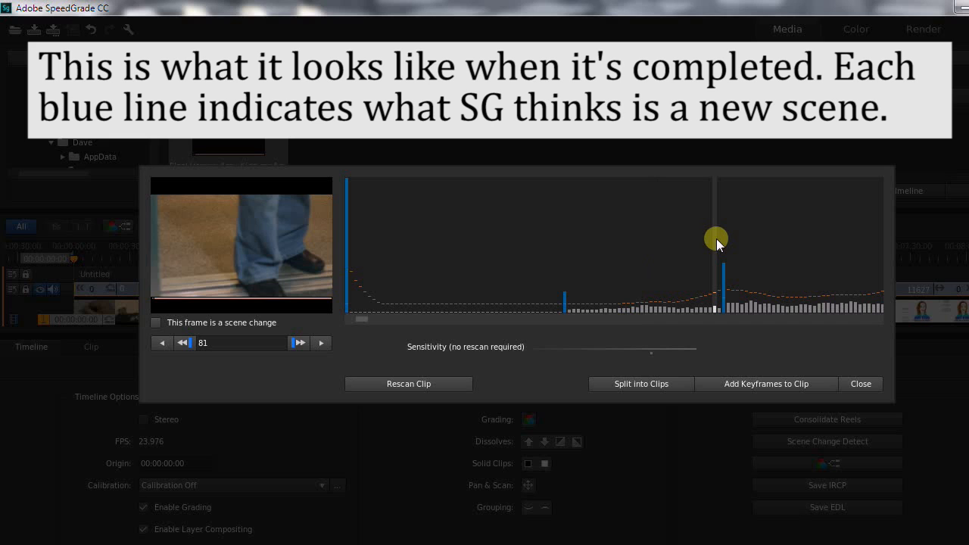
click(320, 344)
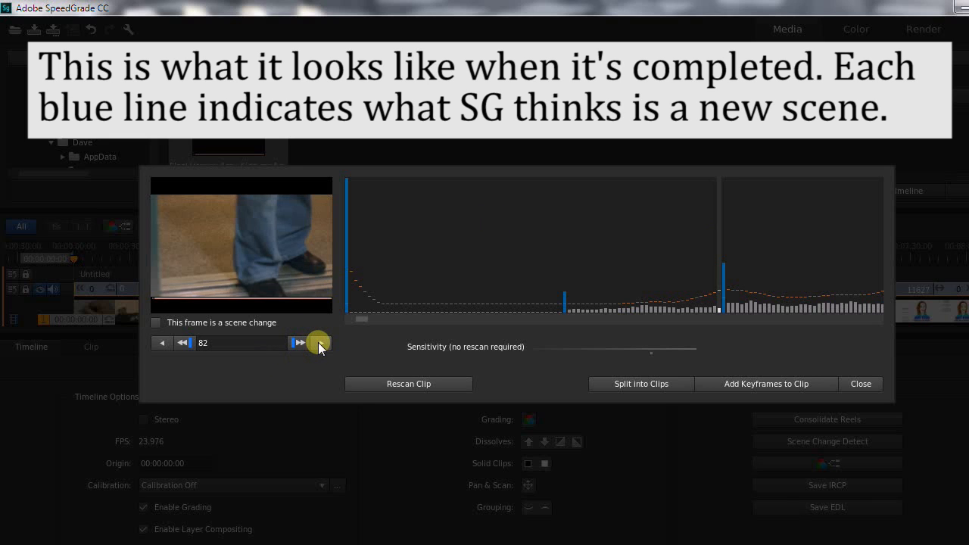
click(320, 345)
click(321, 345)
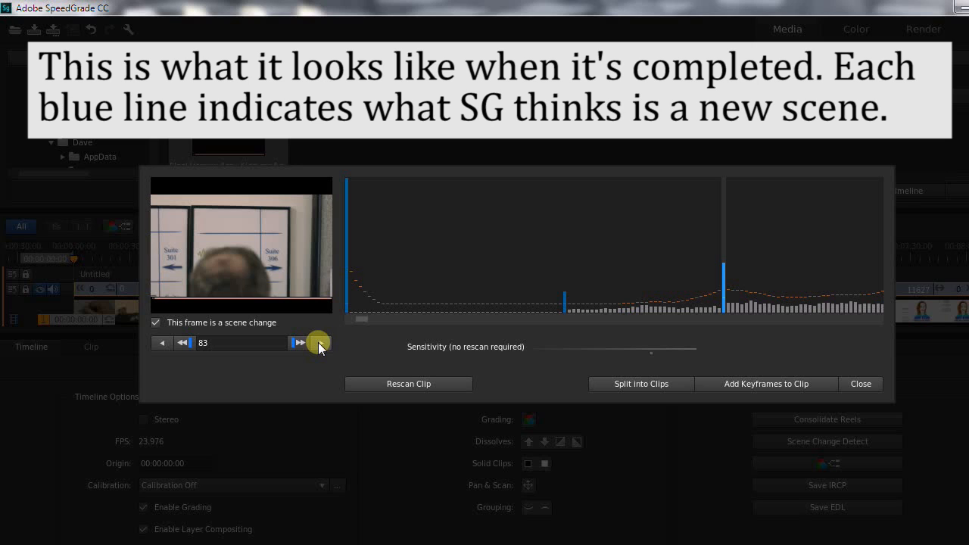
click(321, 345)
click(320, 345)
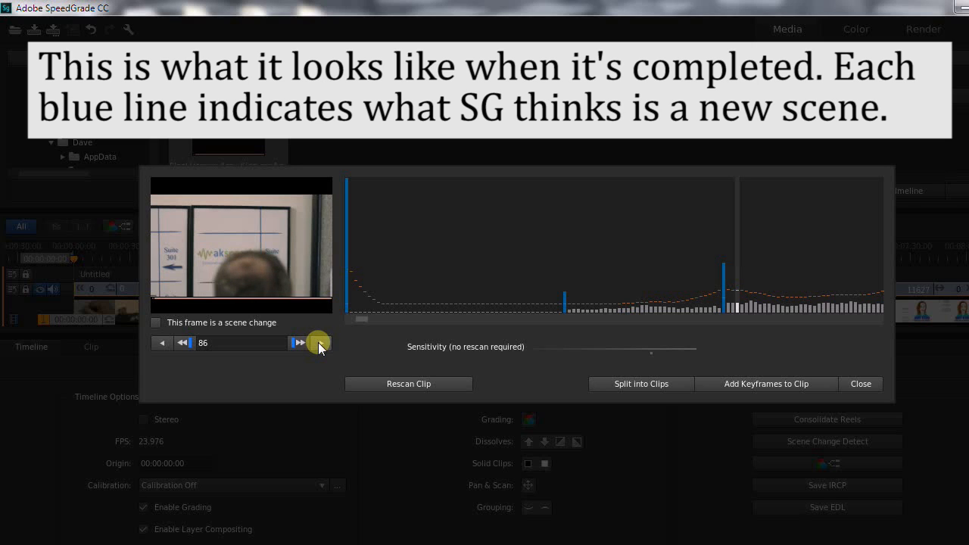
click(321, 344)
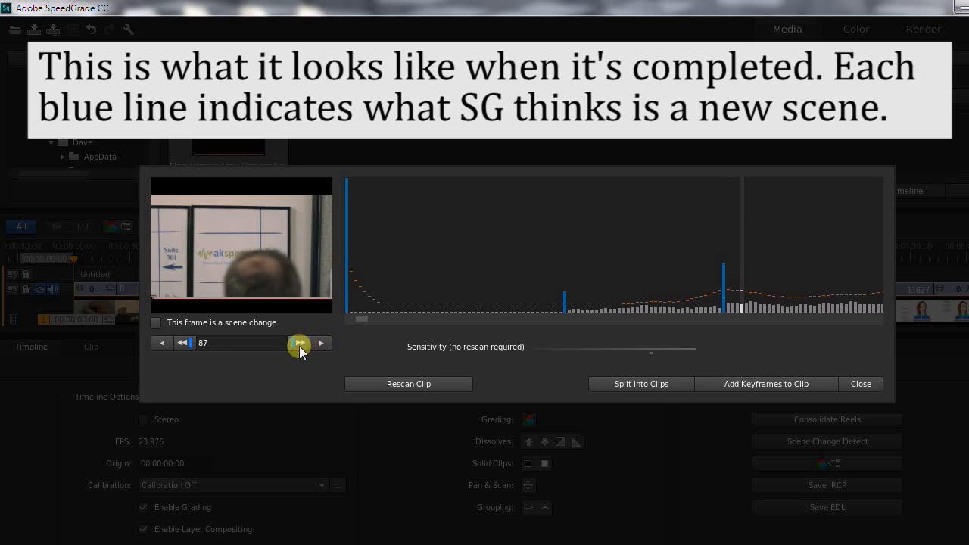
Jump to the second detected cut and step through its surrounding frames.
click(299, 344)
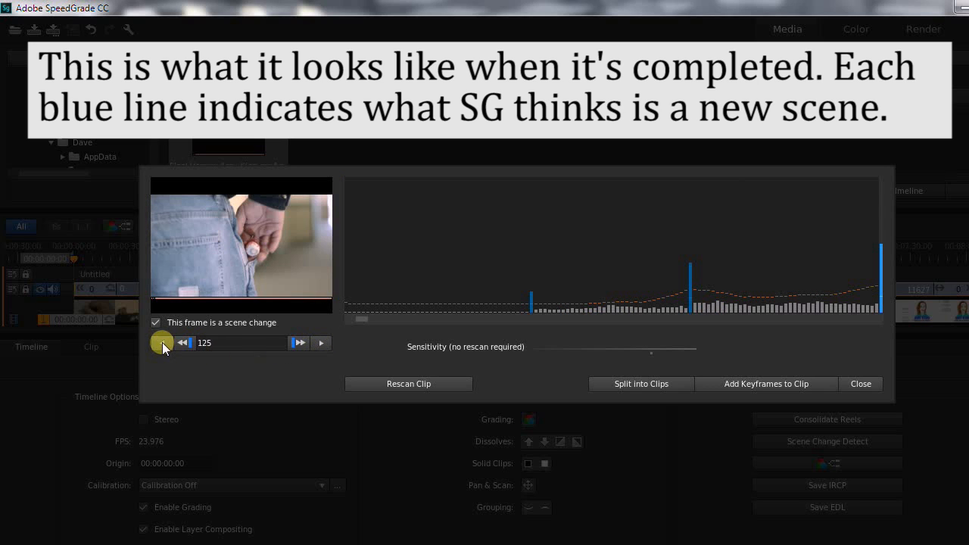
click(162, 344)
click(321, 343)
click(321, 343)
click(321, 345)
click(318, 346)
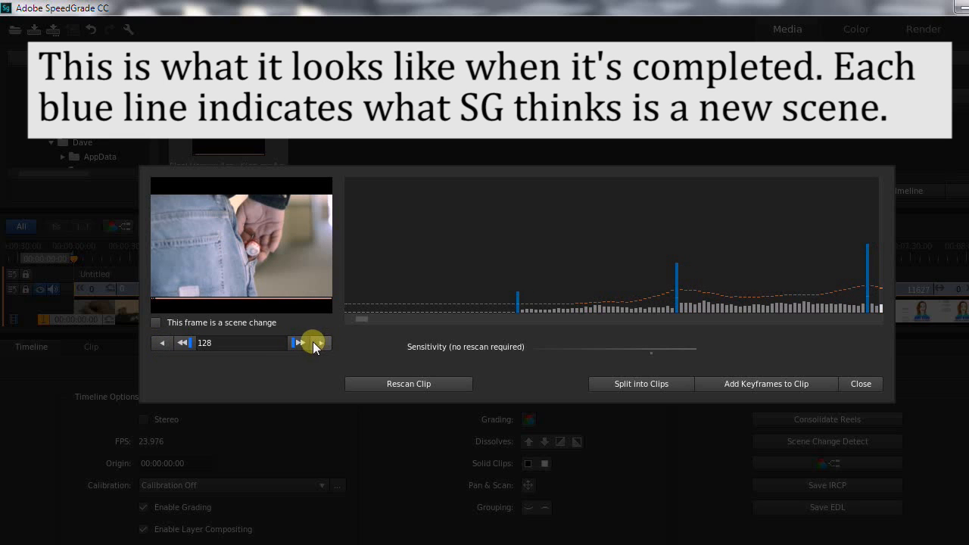
Jump to the third detected cut and check the frames before and after it.
click(300, 343)
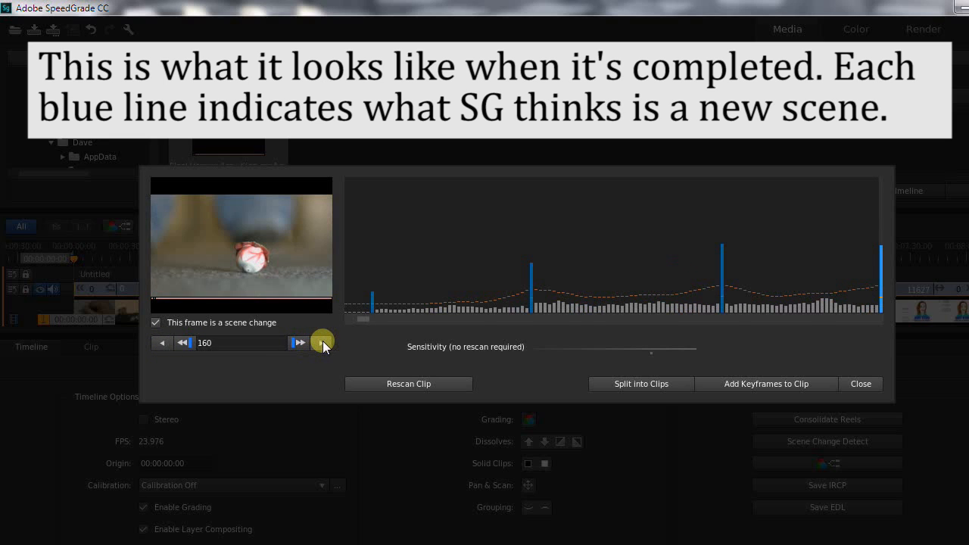
click(322, 343)
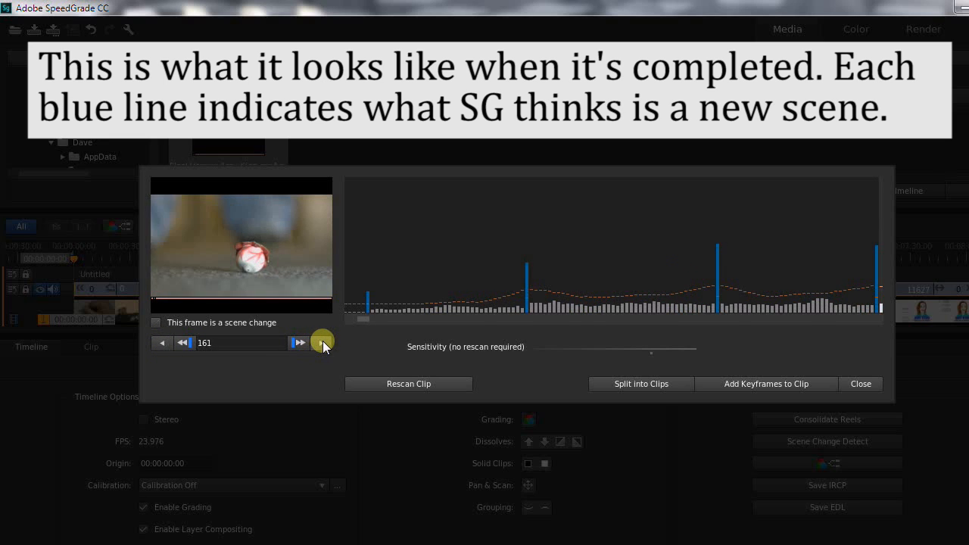
click(163, 342)
click(163, 342)
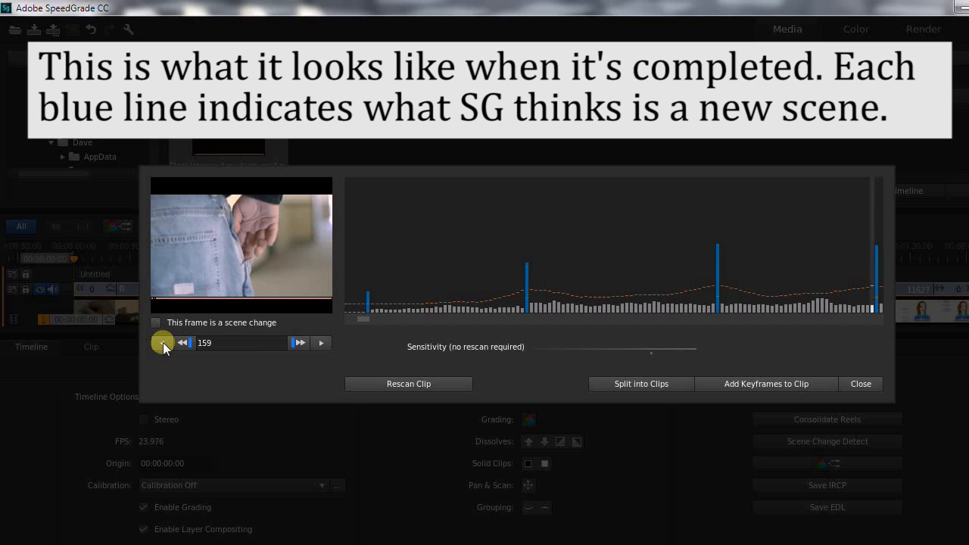
click(321, 344)
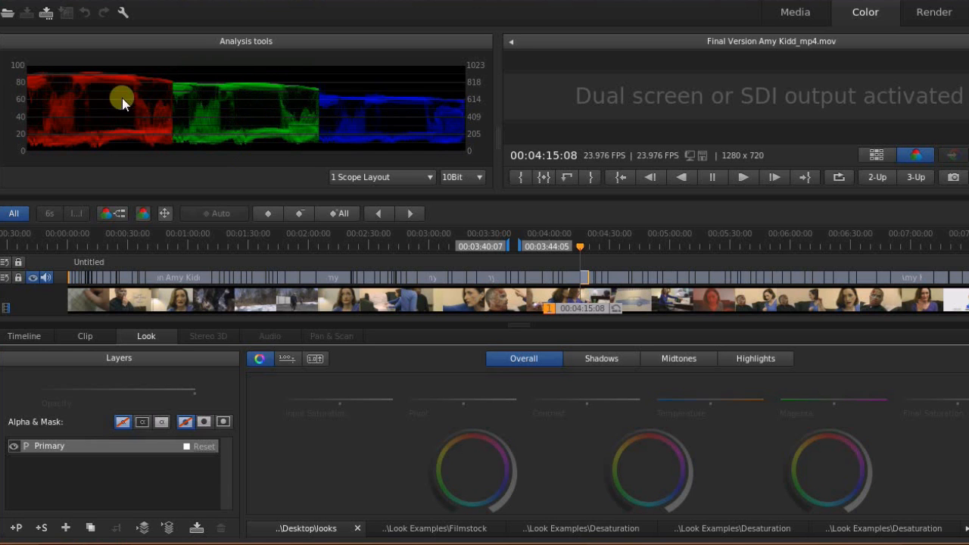
key(p)
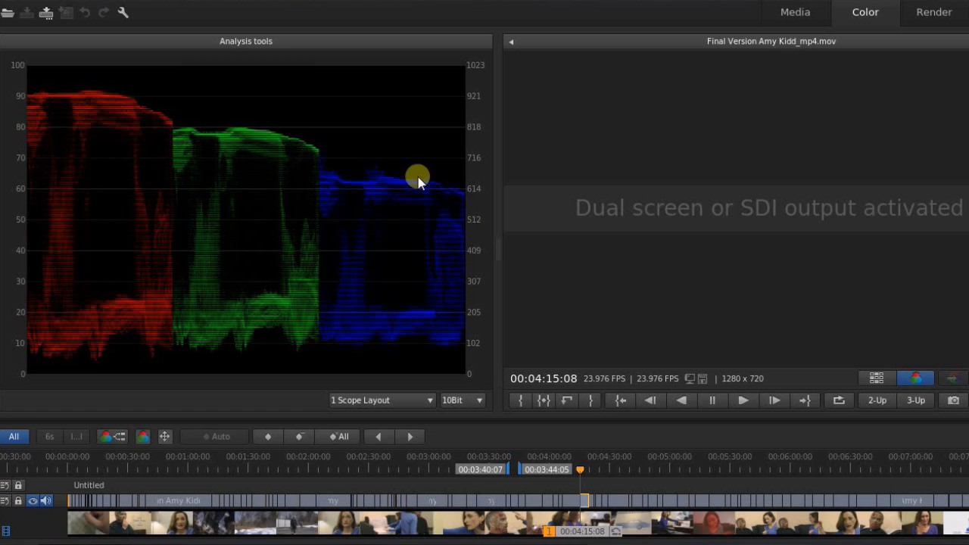
key(p)
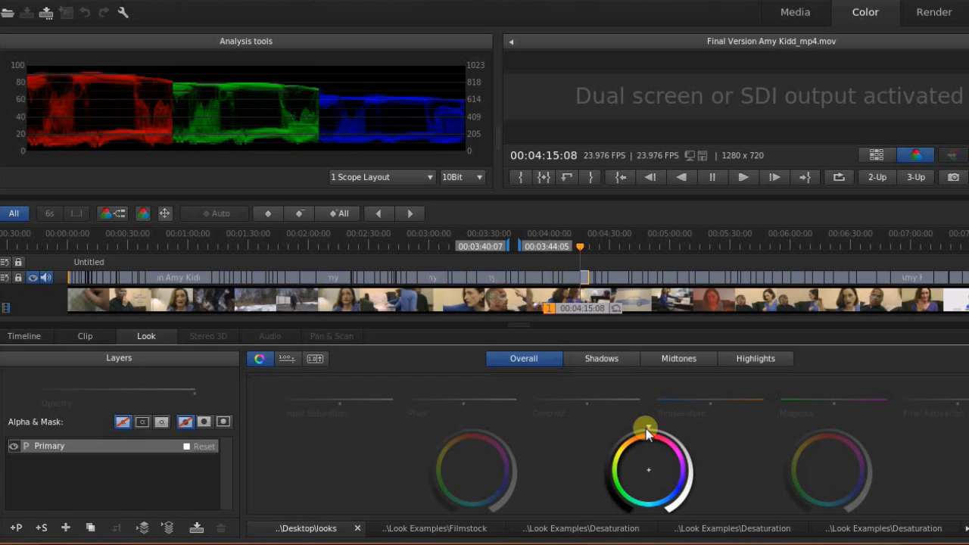
Drag the overall midtone and another level ring, bringing red to about 80 and blue near 70.
mouse_move(649, 430)
mouse_down()
mouse_move(701, 442)
mouse_move(719, 483)
mouse_move(762, 514)
mouse_up()
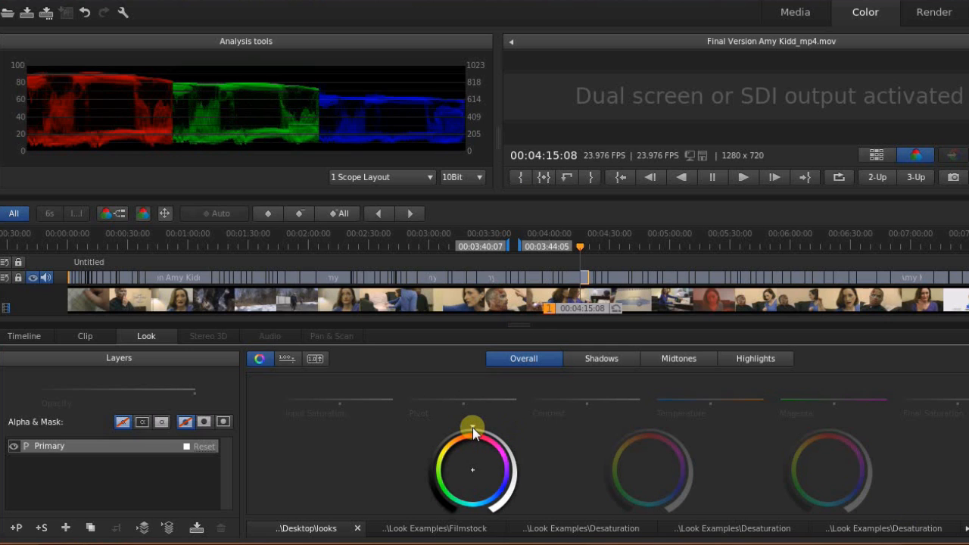
drag(473, 427, 452, 434)
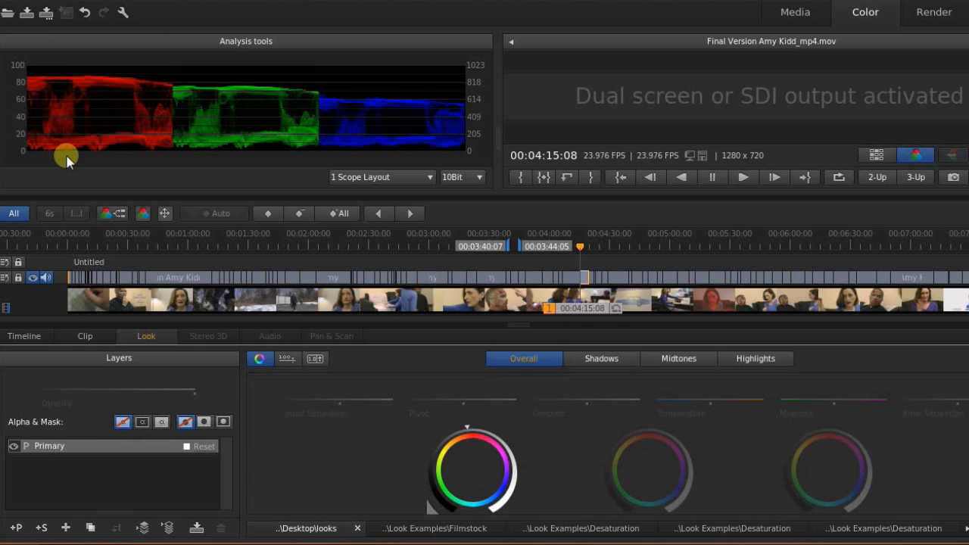
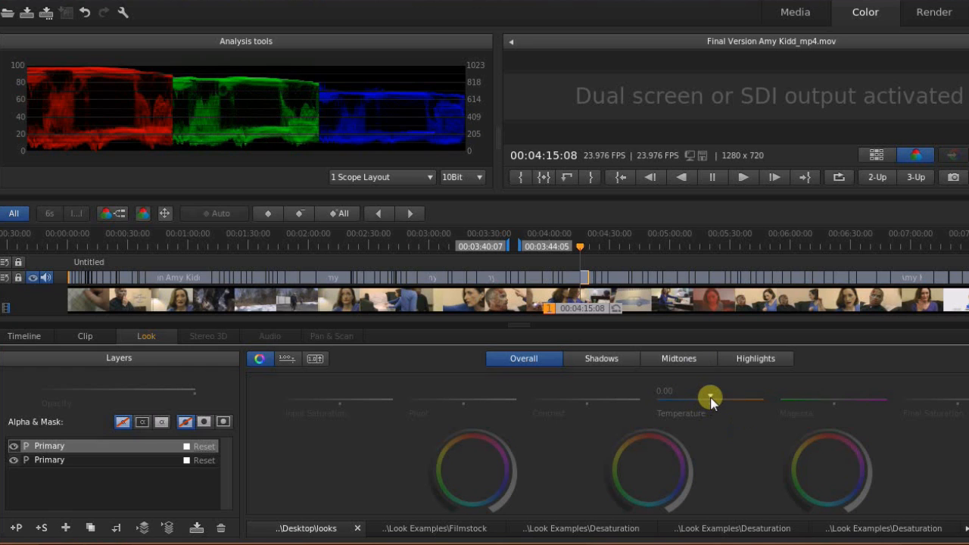
Shift the top primary layer's Temperature slider and rename that layer 'white balance'.
mouse_move(710, 398)
mouse_down()
mouse_move(538, 392)
mouse_move(707, 390)
mouse_move(677, 399)
mouse_move(710, 398)
mouse_move(701, 396)
mouse_up()
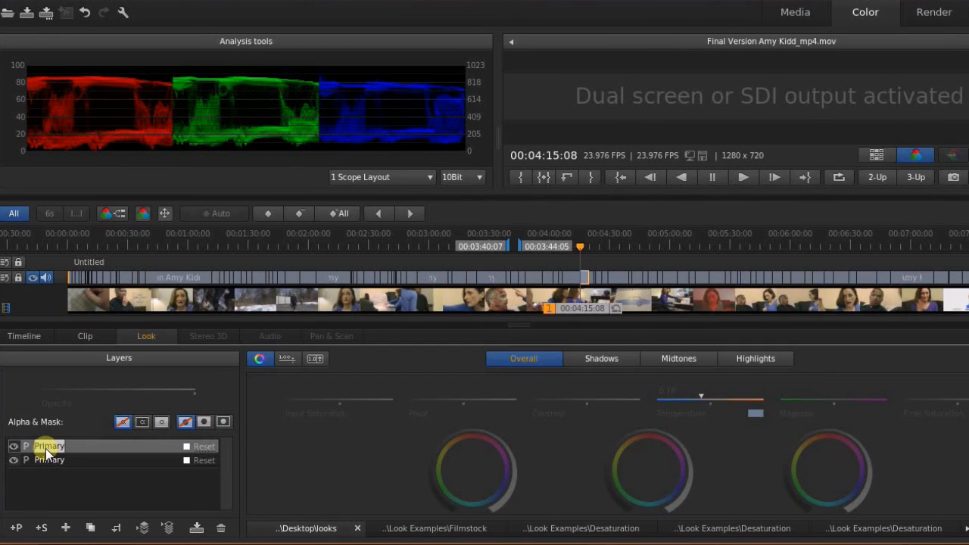
text(alance)
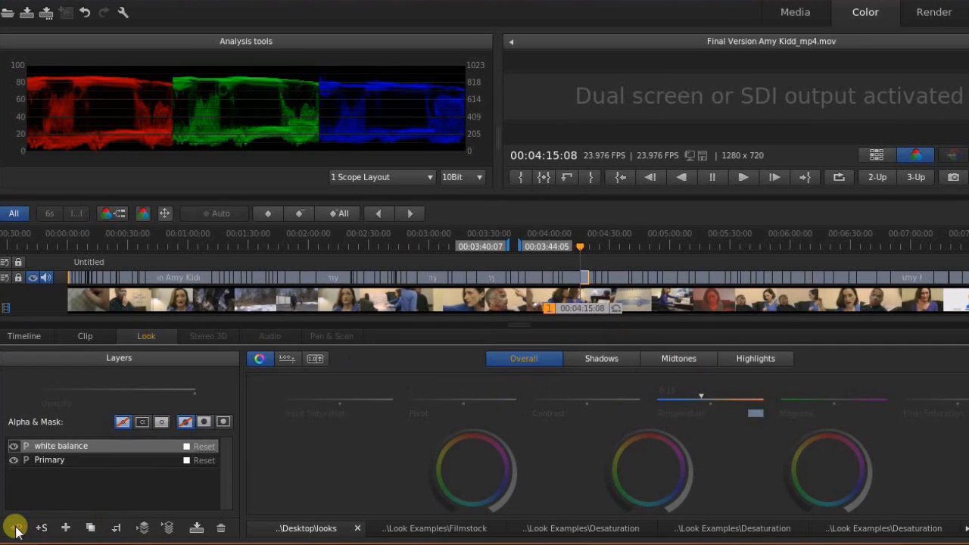
Add a third primary layer above 'white balance' and expand the Snapshots/Mask side panel.
click(16, 527)
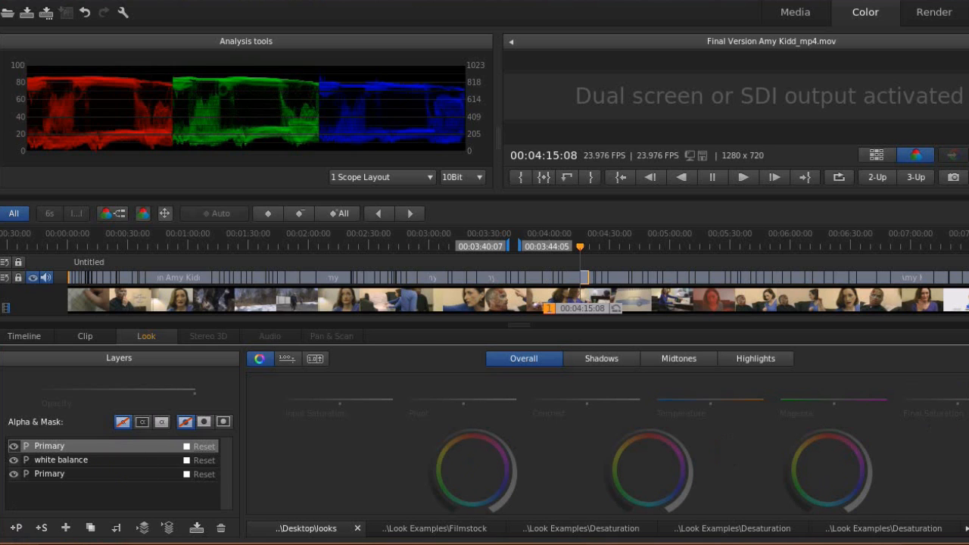
click(968, 445)
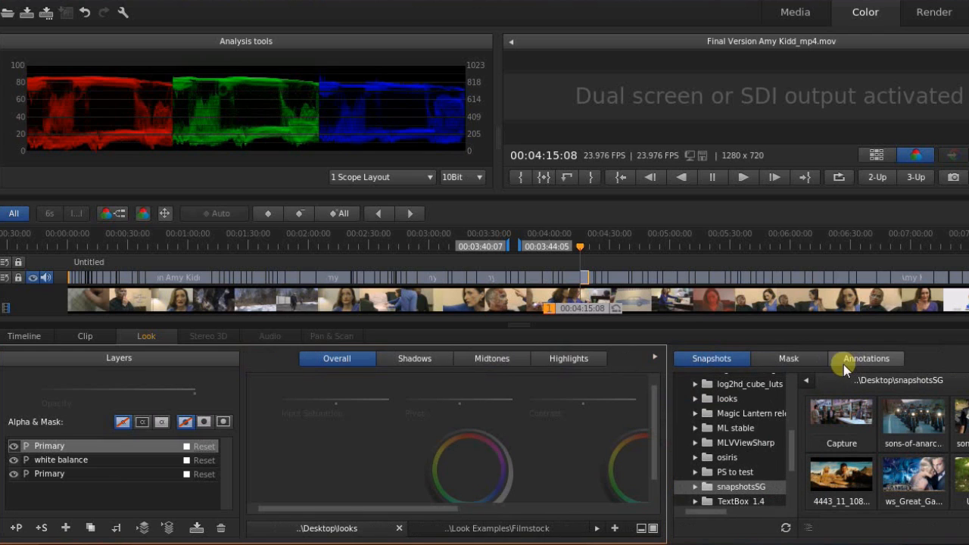
Add a rectangle mask, enlarge it and position it over the woman on the right.
click(789, 361)
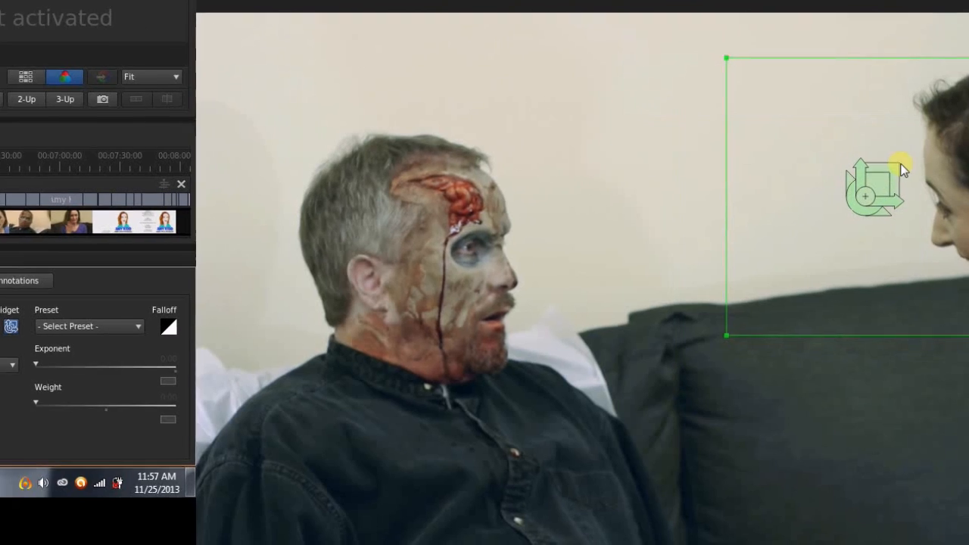
drag(901, 164, 727, 103)
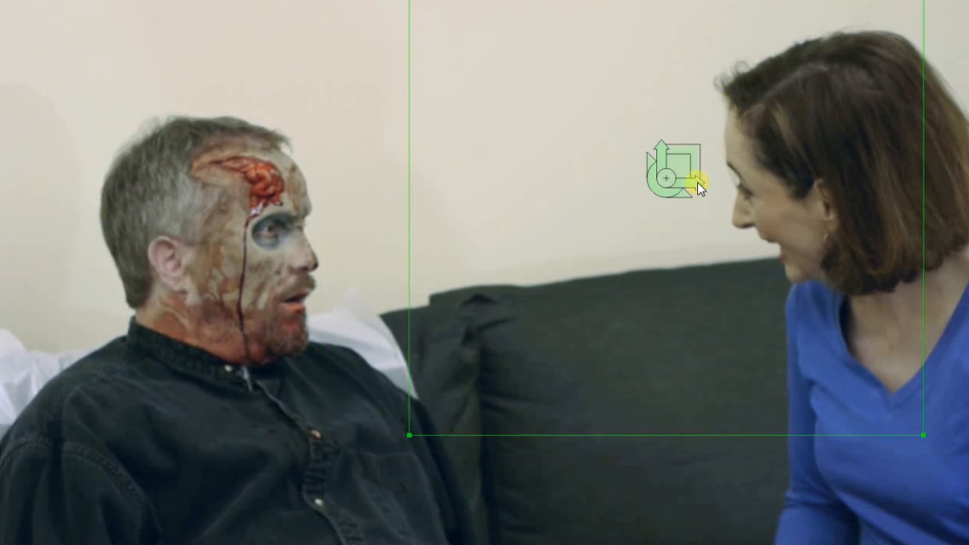
drag(670, 182, 730, 217)
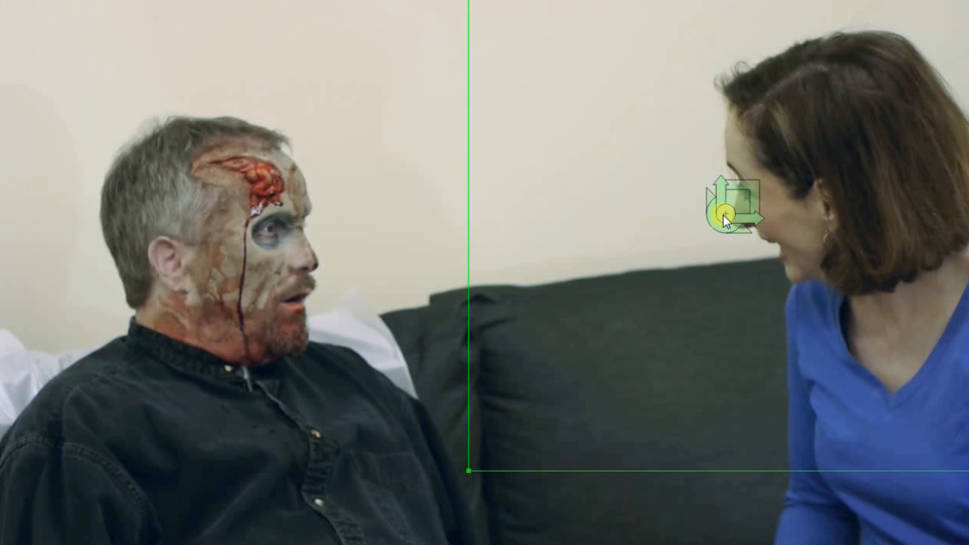
mouse_move(727, 217)
mouse_down()
mouse_move(725, 228)
mouse_move(750, 199)
mouse_move(737, 213)
mouse_up()
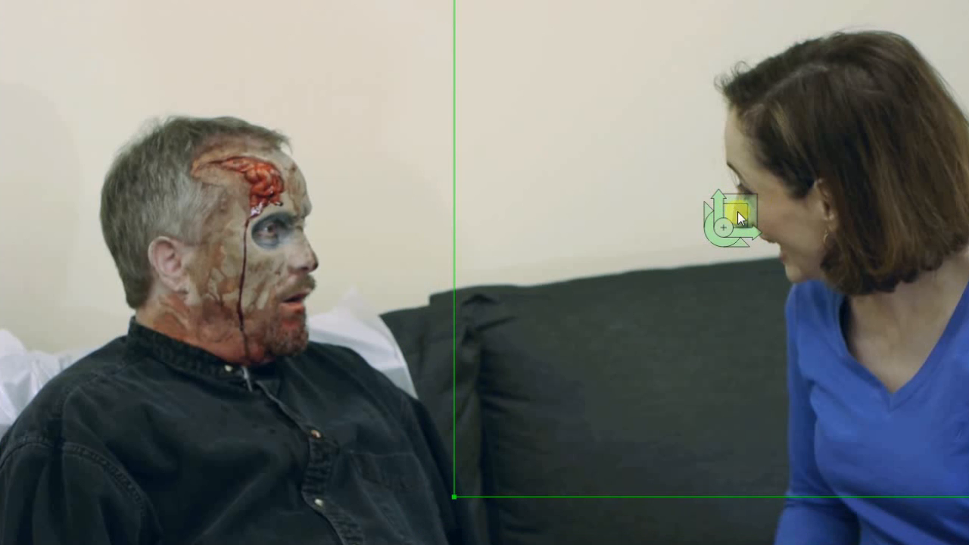
Widen the mask's feather, rotate it slightly clockwise and stretch it past the frame top.
drag(742, 204, 968, 198)
drag(747, 204, 767, 199)
drag(724, 240, 726, 265)
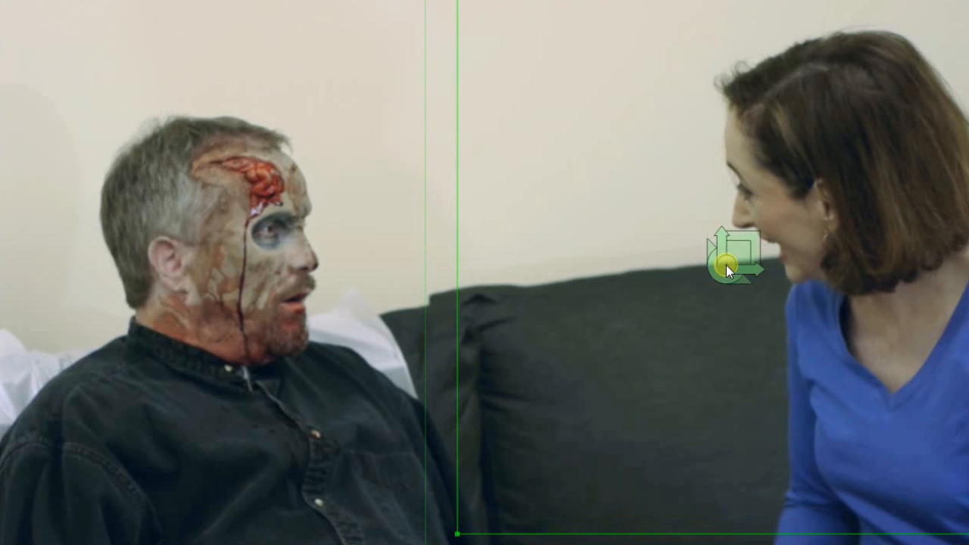
drag(743, 242, 846, 233)
drag(723, 279, 748, 283)
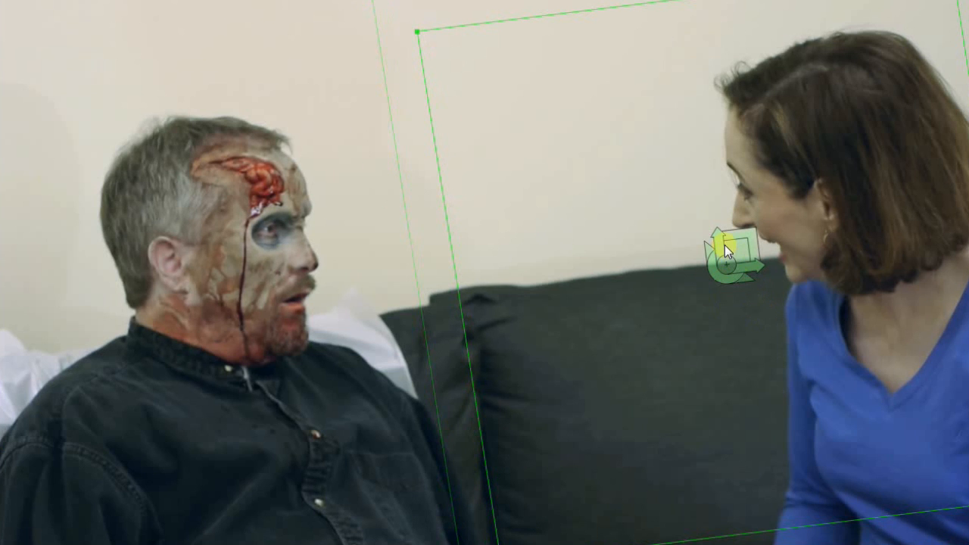
mouse_move(723, 255)
mouse_down()
mouse_move(722, 232)
mouse_move(763, 266)
mouse_move(725, 274)
mouse_up()
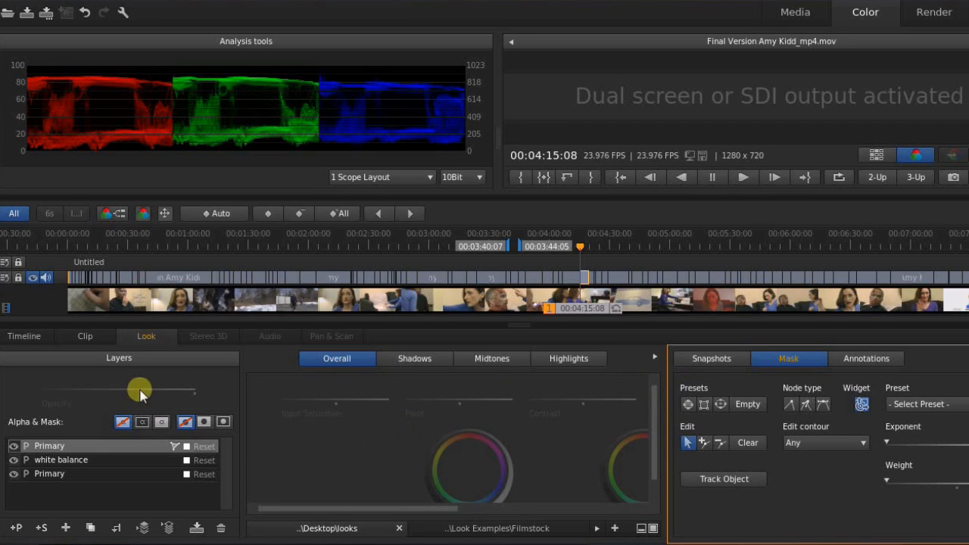
Limit the top layer's grade to inside the mask, try a warmer temperature, then reset it.
click(205, 422)
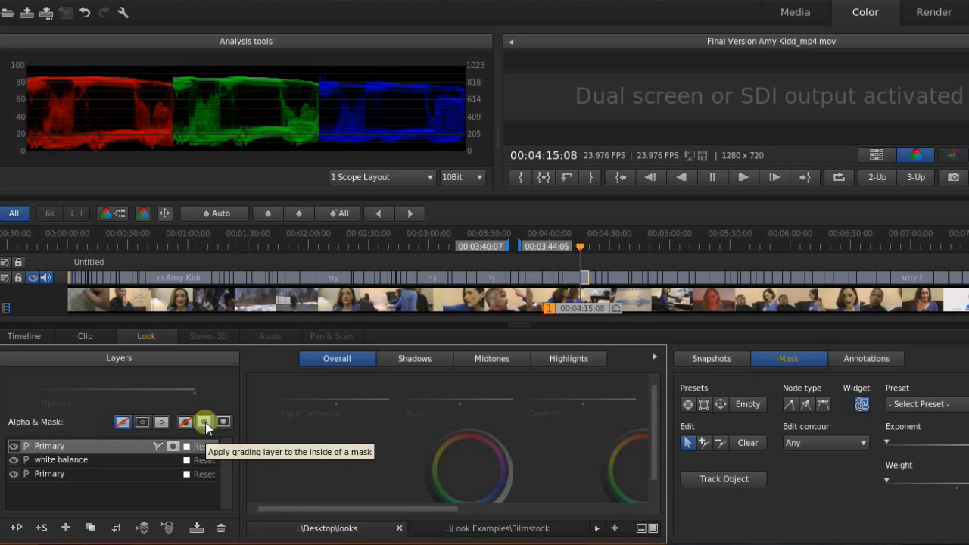
click(654, 356)
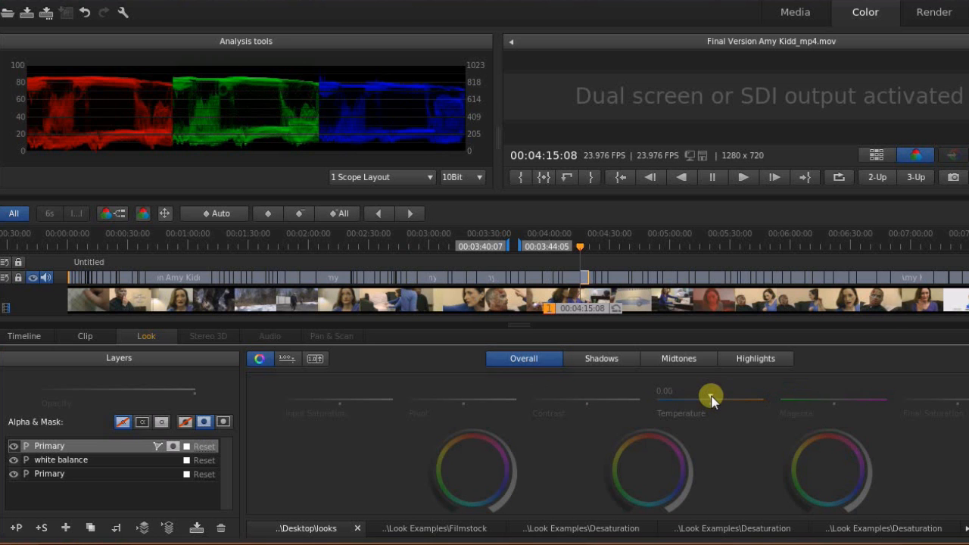
mouse_move(712, 397)
mouse_down()
mouse_move(947, 402)
mouse_move(716, 394)
mouse_up()
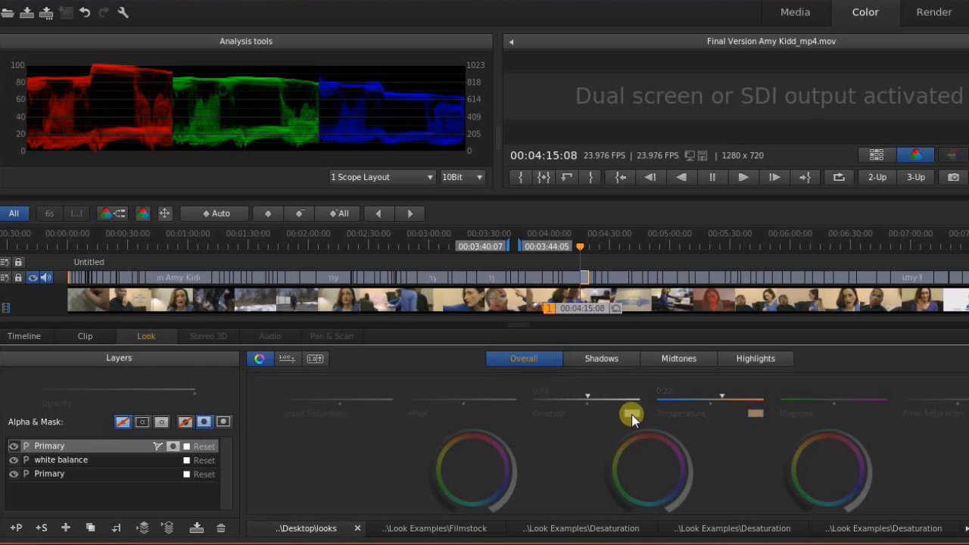
click(759, 415)
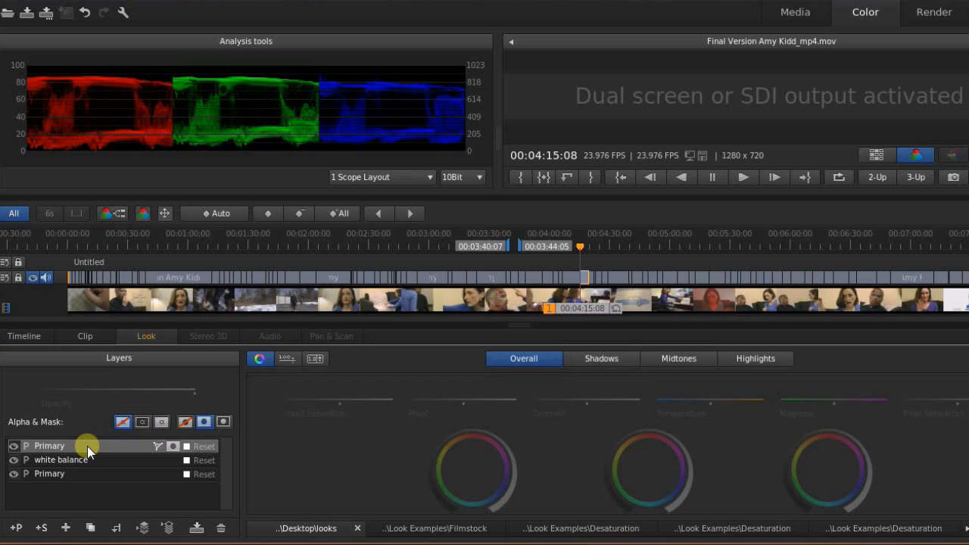
Replace the masked primary layer with a Secondary layer and turn its gray-out preview off.
key(Delete)
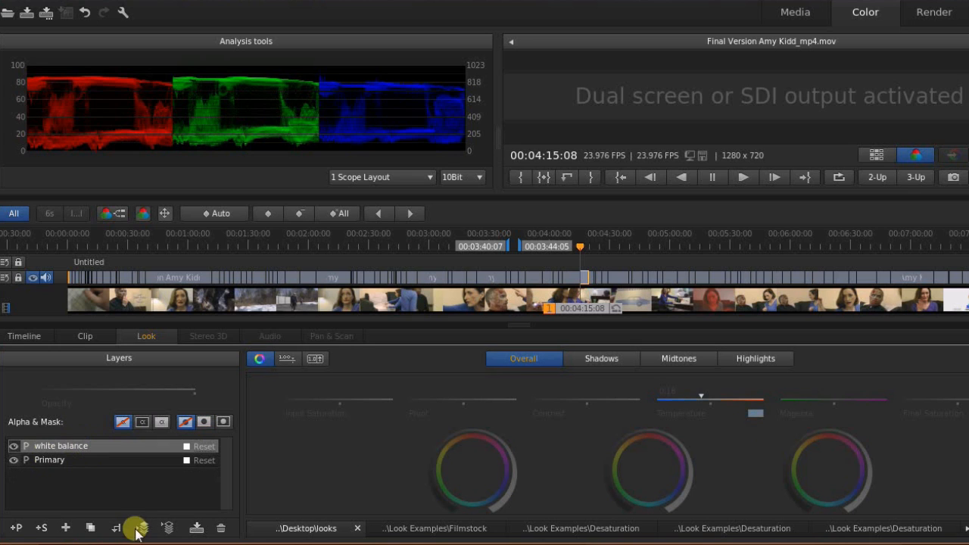
click(46, 529)
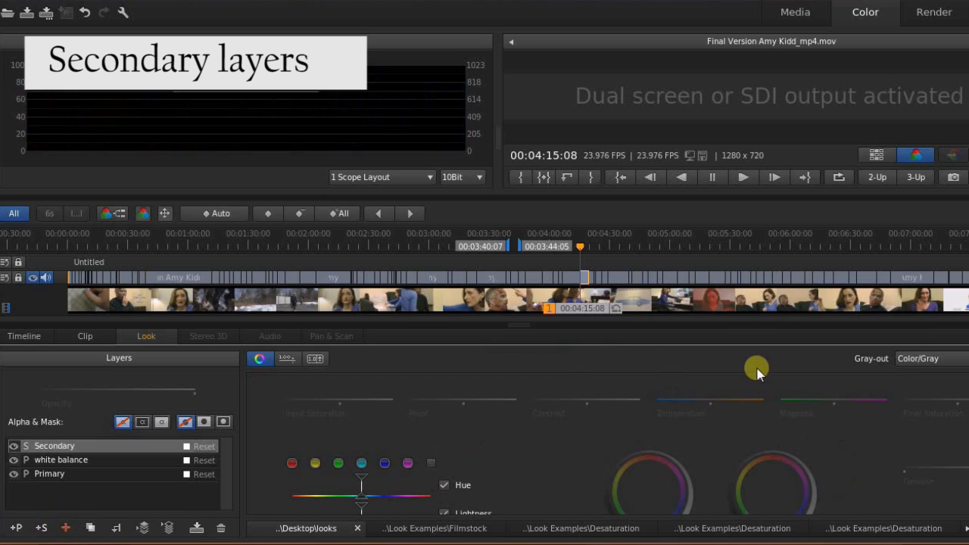
click(918, 359)
click(908, 373)
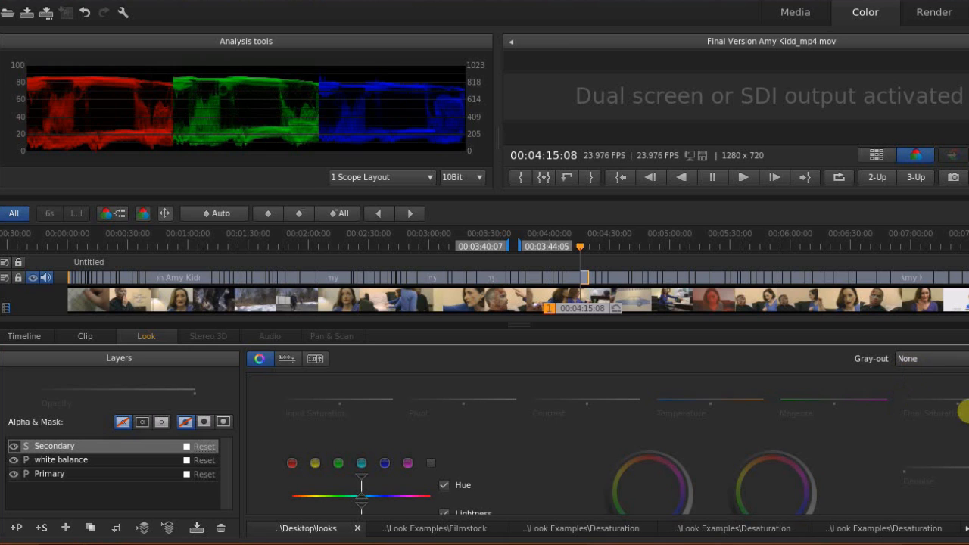
Set the Secondary layer's Gray-out to Color/Gray to preview the selected reds.
scroll(628, 448, down, 1)
scroll(608, 447, down, 1)
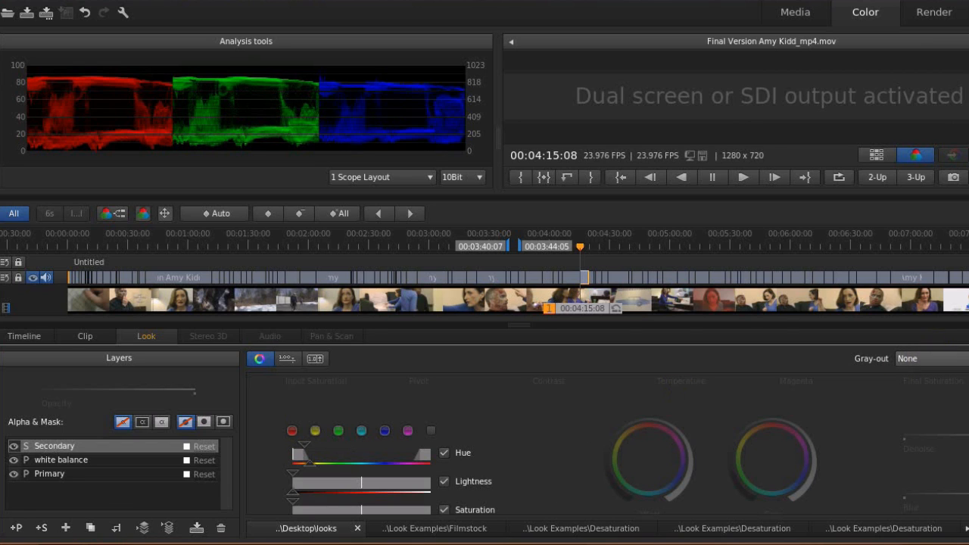
click(933, 358)
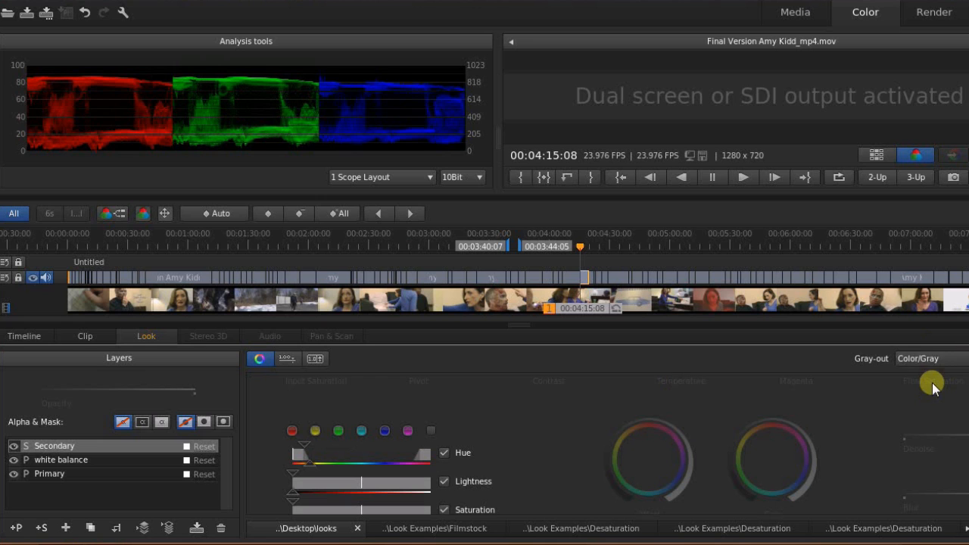
click(932, 386)
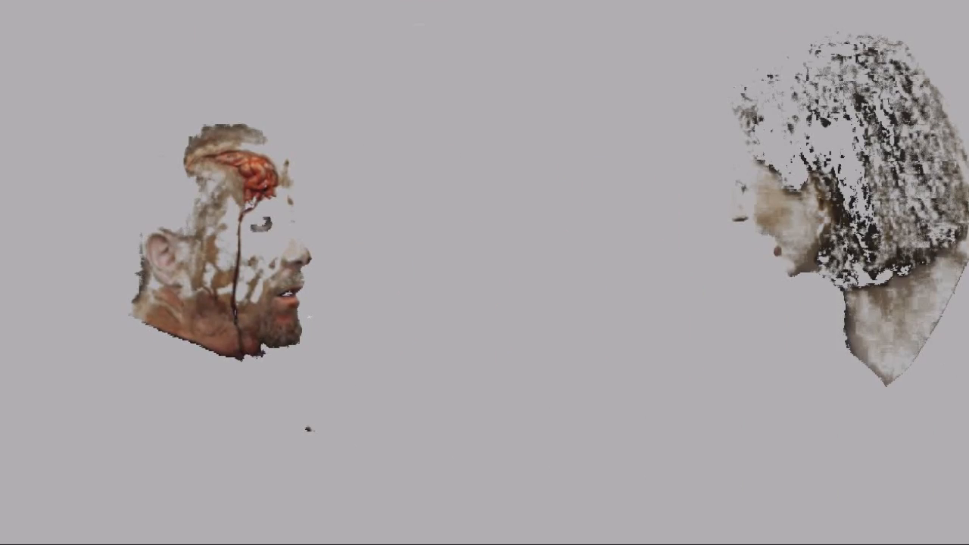
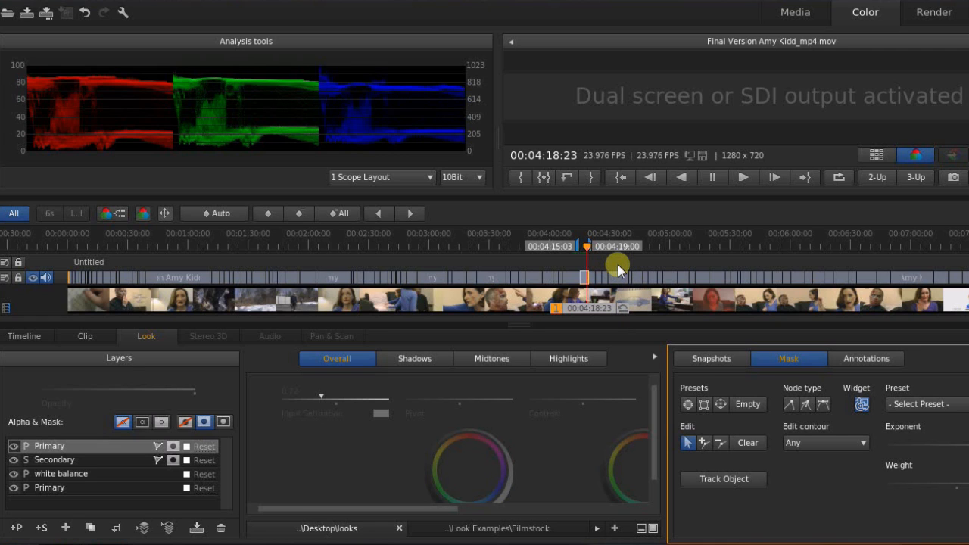
scroll(623, 270, up, 5)
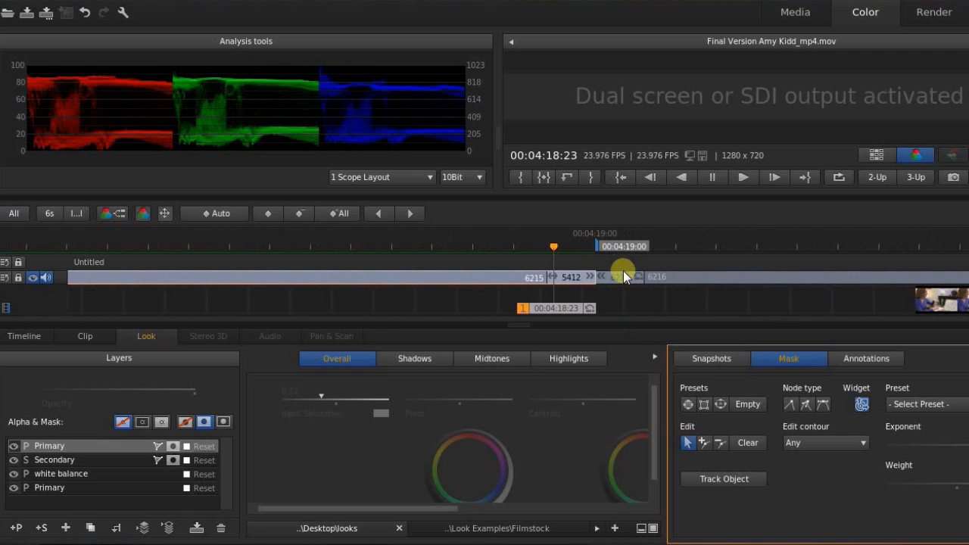
scroll(624, 271, down, 4)
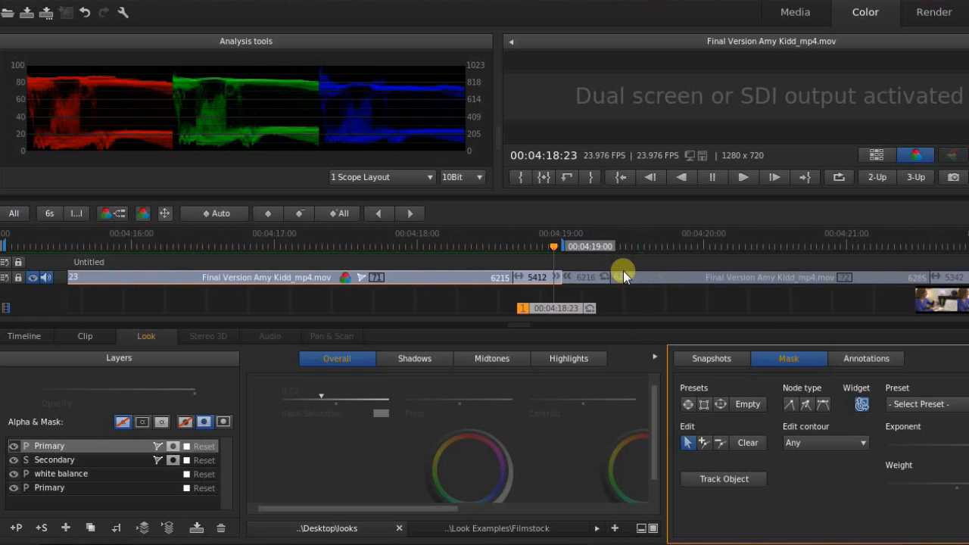
scroll(623, 270, down, 2)
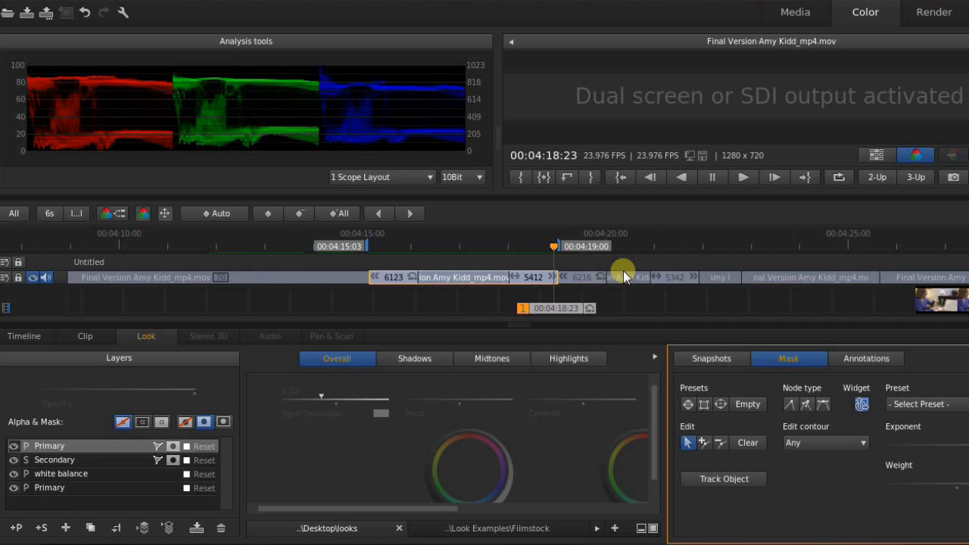
scroll(624, 270, up, 1)
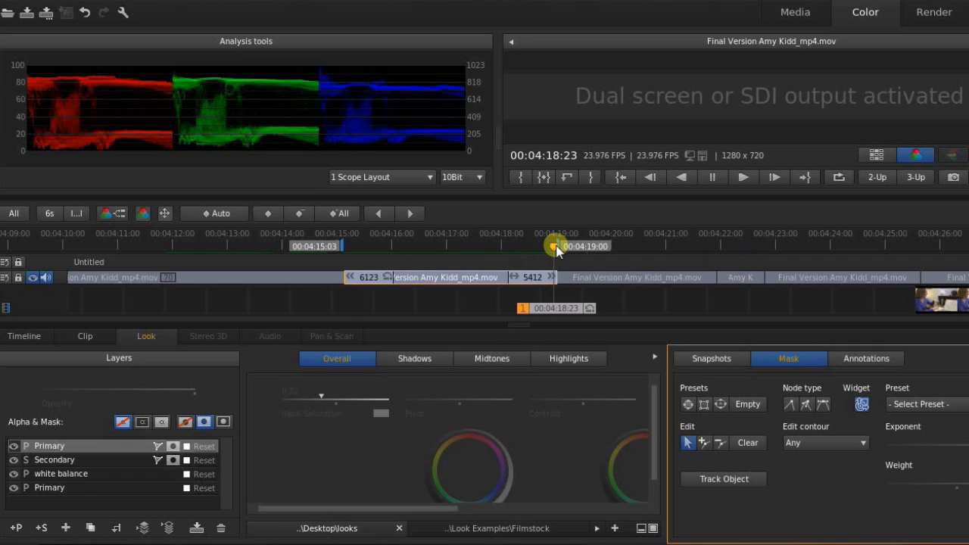
Trim the Out point to 00:04:18:13 and play through the shot to track the face mask.
drag(556, 250, 526, 251)
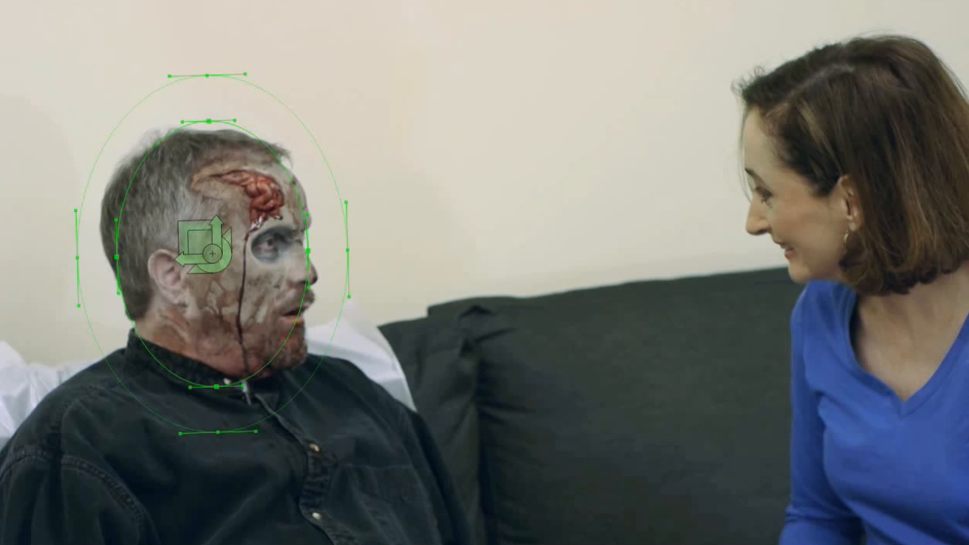
key(space)
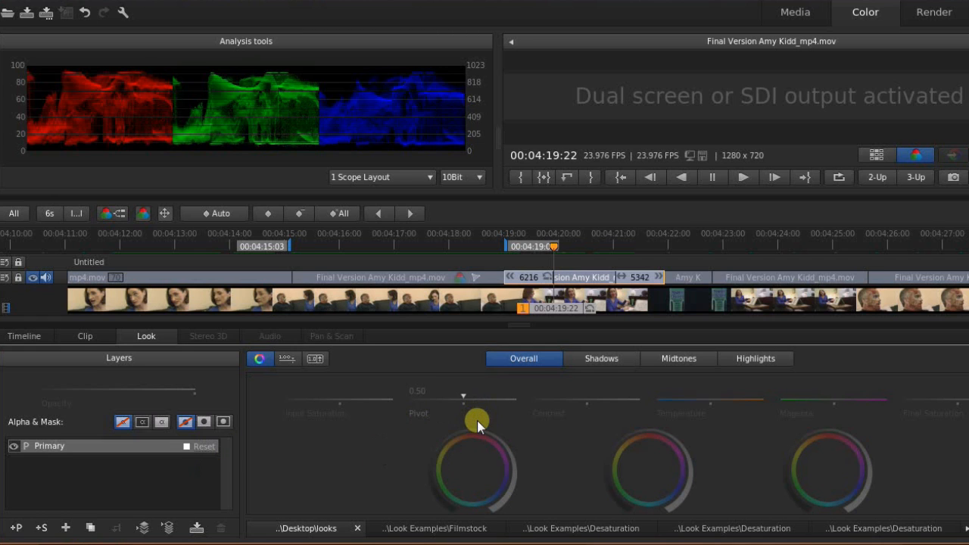
Shift the Offset and Gain colour wheels to rebalance the woman's clip colours.
drag(472, 426, 433, 439)
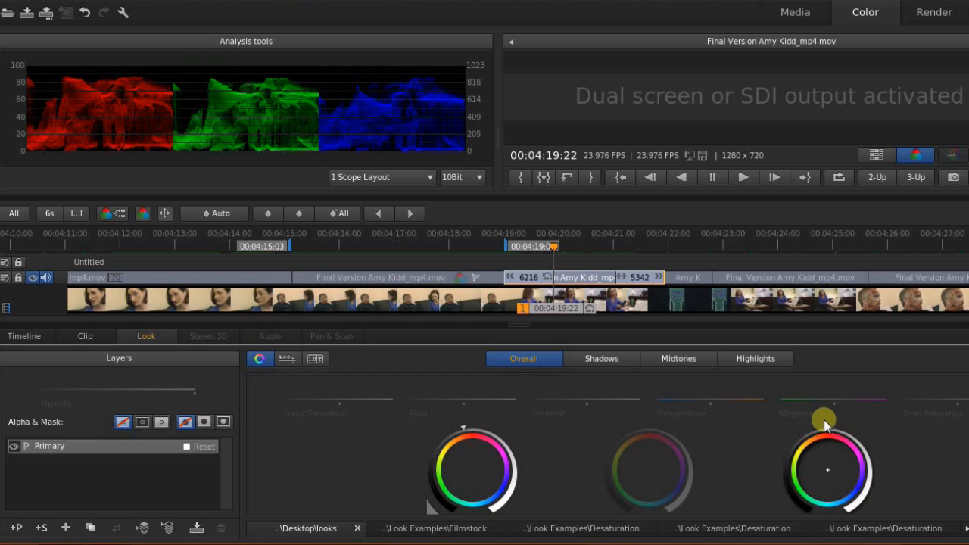
mouse_move(825, 424)
mouse_down()
mouse_move(864, 432)
mouse_move(900, 463)
mouse_up()
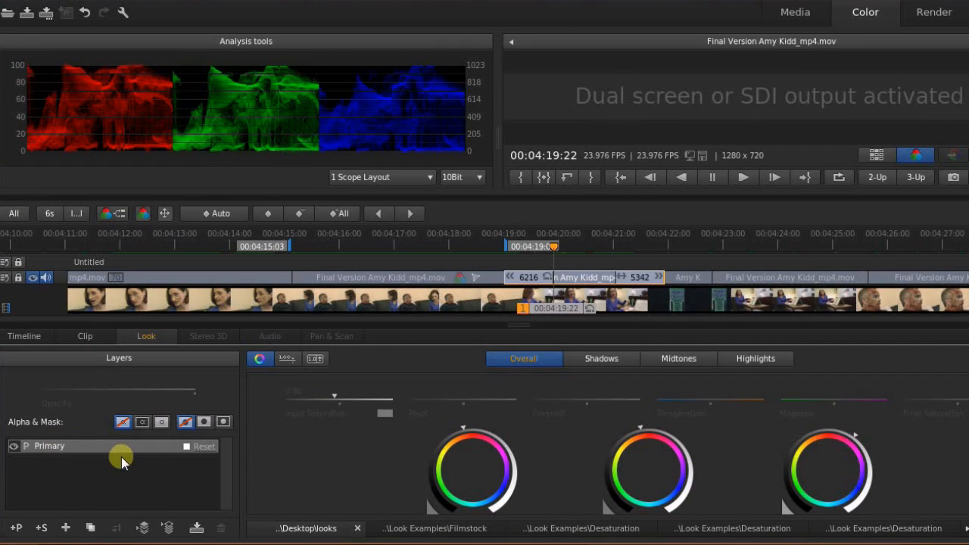
Add a new Primary layer and rename it 'midtones'.
click(19, 527)
click(51, 443)
double_click(99, 446)
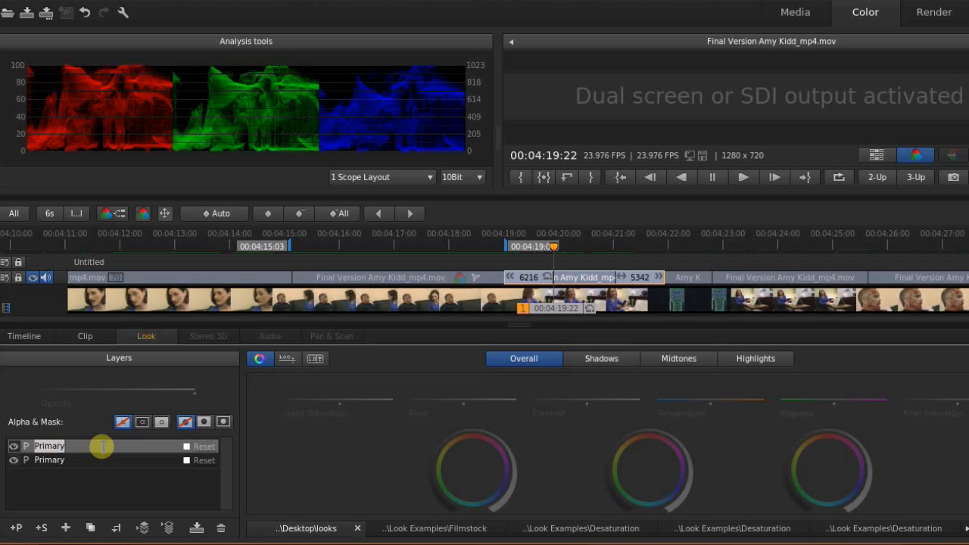
text(mide)
text(ton)
key(BackSpace)
key(BackSpace)
key(BackSpace)
key(BackSpace)
text(tones)
key(Return)
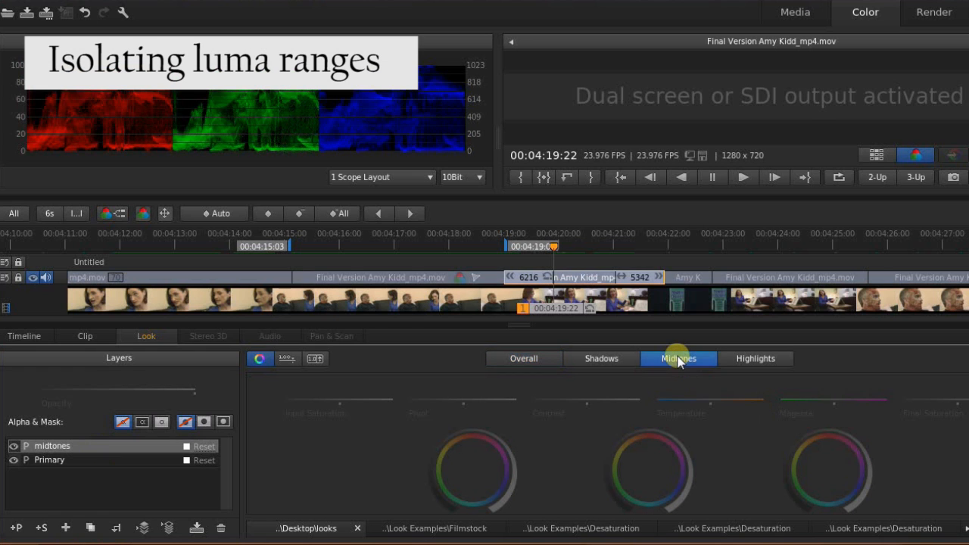
Limit the layer to the Midtones range and set Gray-out to Color/Gray.
click(679, 361)
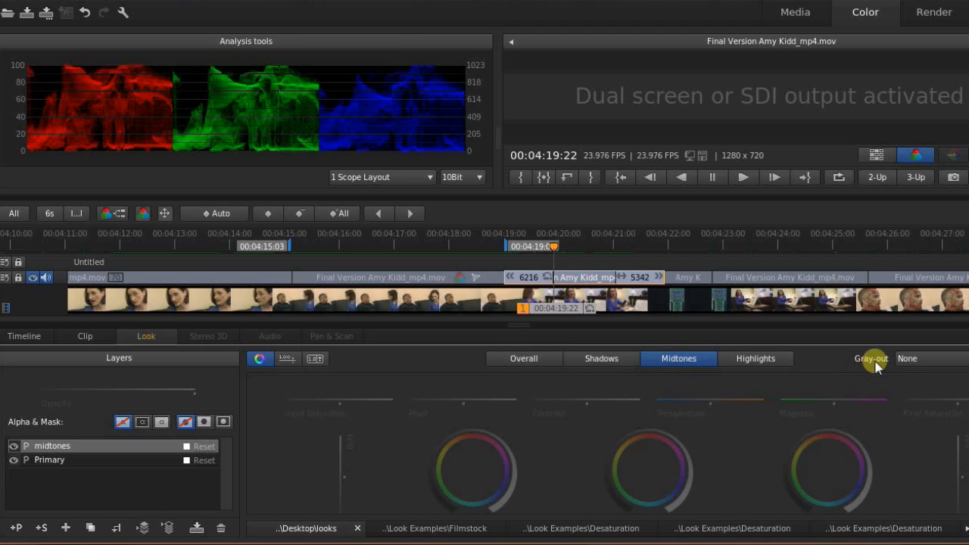
click(967, 358)
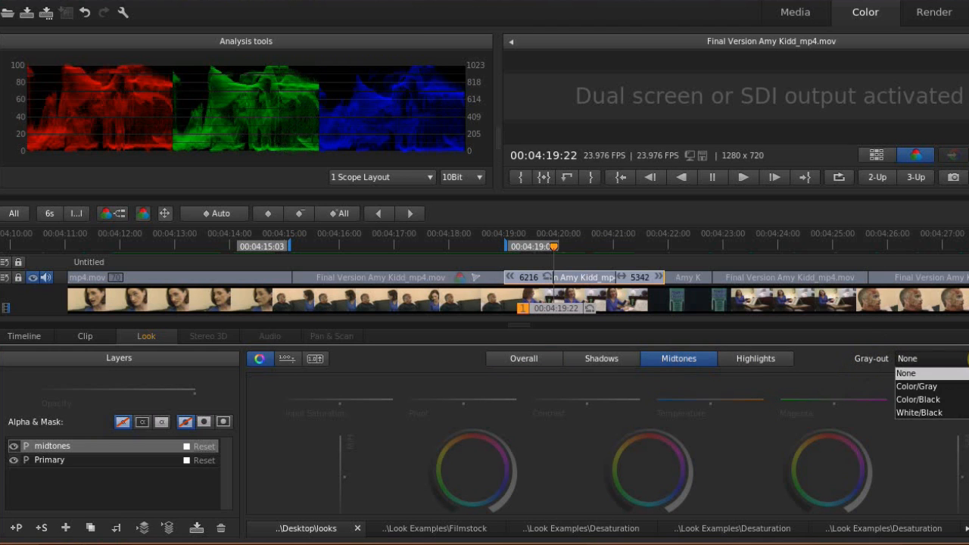
click(944, 387)
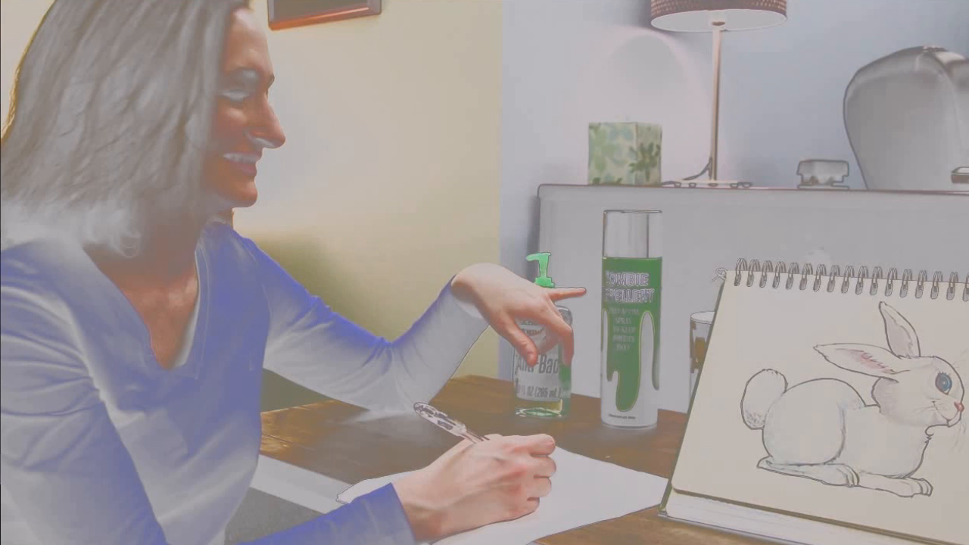
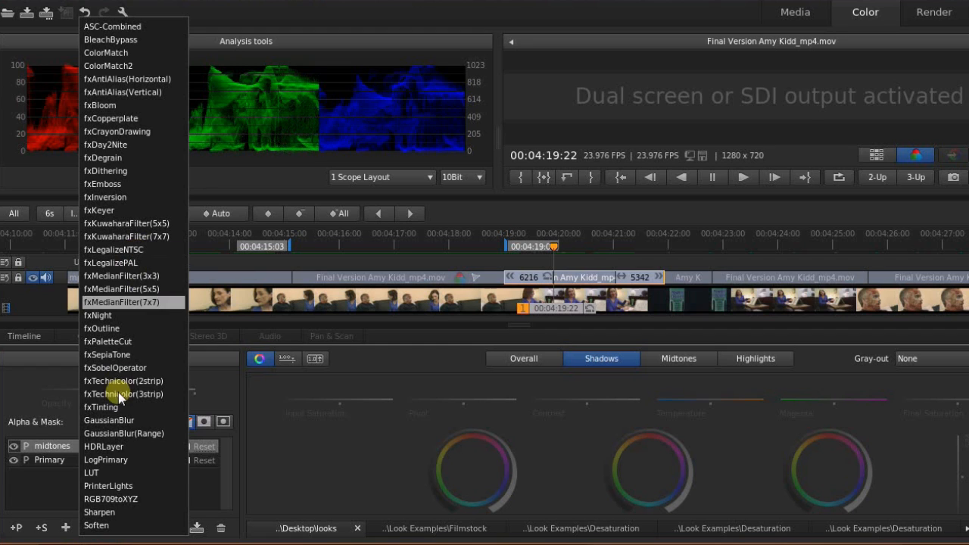
Choose Sharpen from the effects list to add a Sharpen layer to the clip.
click(113, 513)
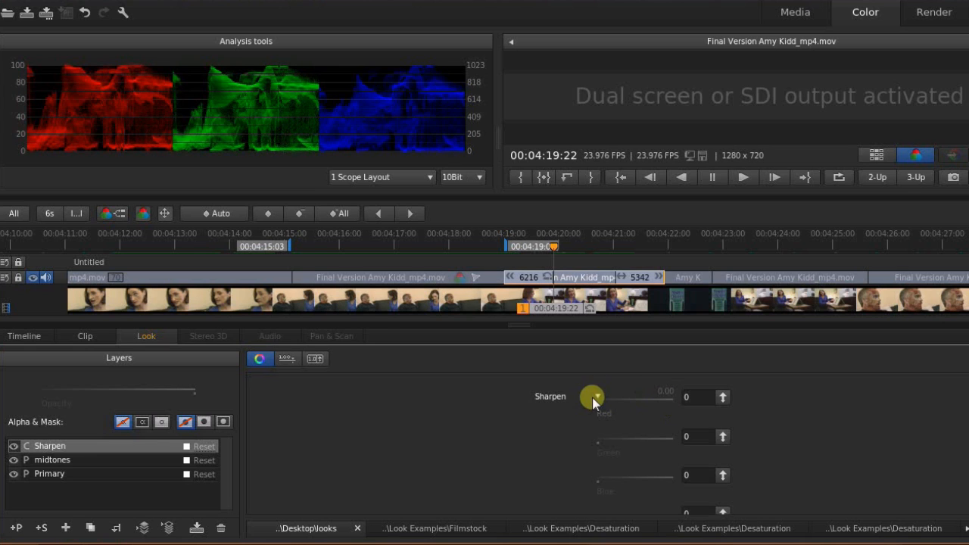
Drag the Sharpen amount up to 0.11619 on the red, green and blue channels.
mouse_move(608, 395)
mouse_down()
mouse_move(630, 395)
mouse_move(446, 386)
mouse_move(535, 389)
mouse_move(697, 444)
mouse_move(596, 400)
mouse_move(612, 381)
mouse_move(712, 387)
mouse_move(692, 396)
mouse_move(558, 392)
mouse_move(326, 372)
mouse_move(601, 396)
mouse_move(655, 430)
mouse_move(664, 411)
mouse_move(644, 433)
mouse_move(655, 428)
mouse_move(640, 389)
mouse_move(605, 402)
mouse_up()
click(598, 398)
mouse_move(598, 398)
mouse_down()
mouse_move(700, 395)
mouse_move(599, 398)
mouse_up()
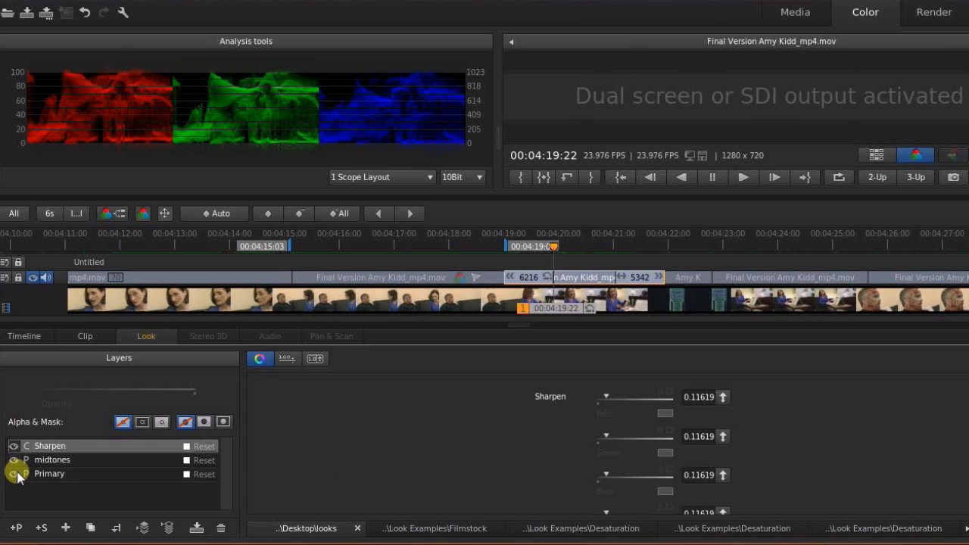
Toggle the Sharpen layer off and on to compare, then expand the saved looks tray.
click(14, 448)
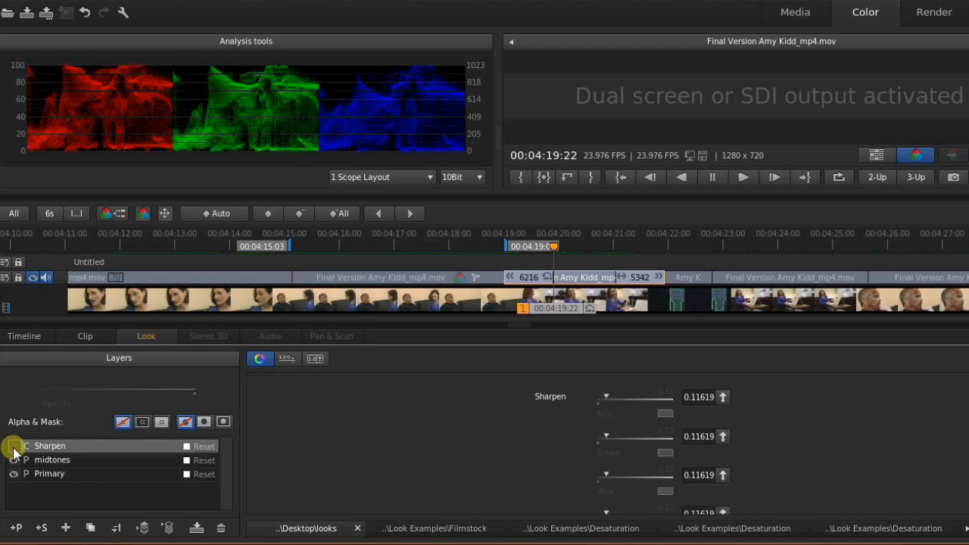
click(14, 448)
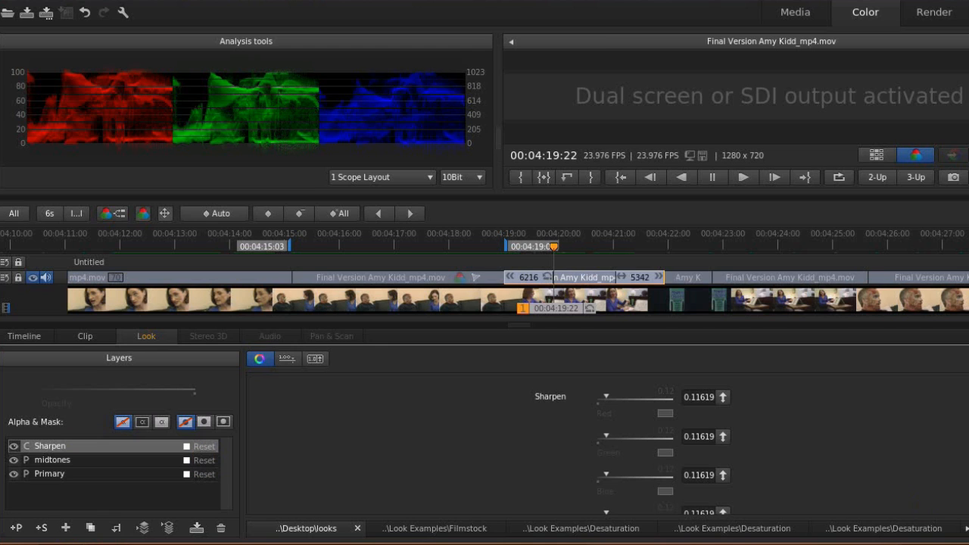
click(968, 528)
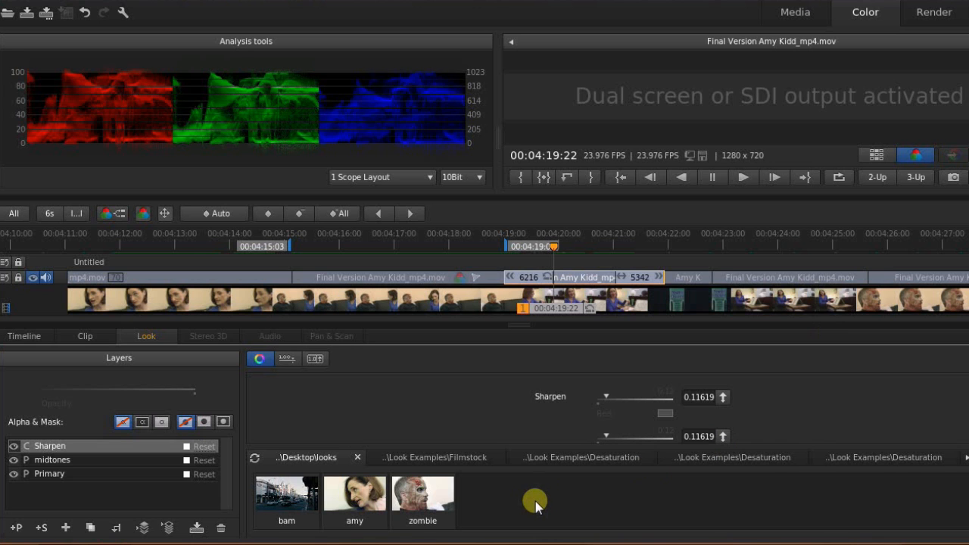
Select the clip at 00:04:12:22 and apply the saved 'amy' look to it.
click(169, 249)
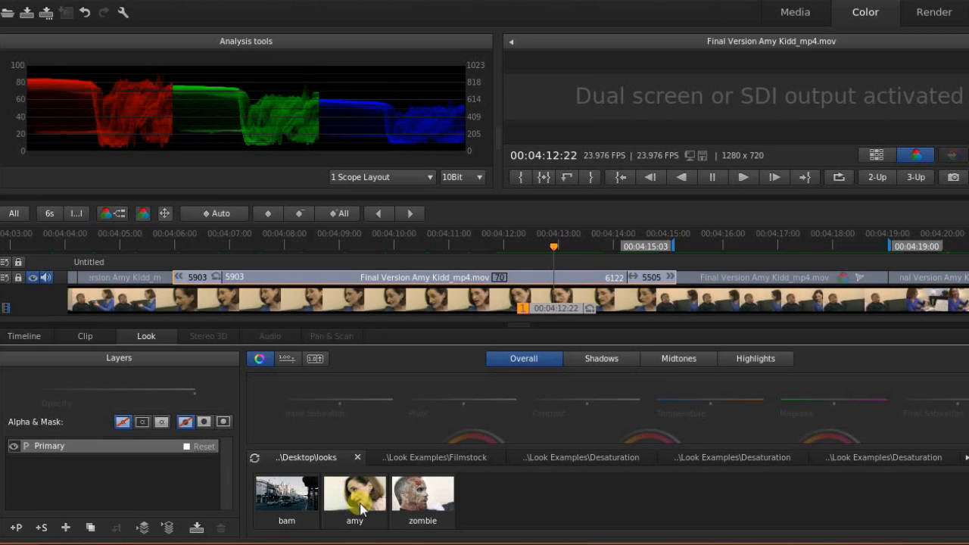
double_click(360, 511)
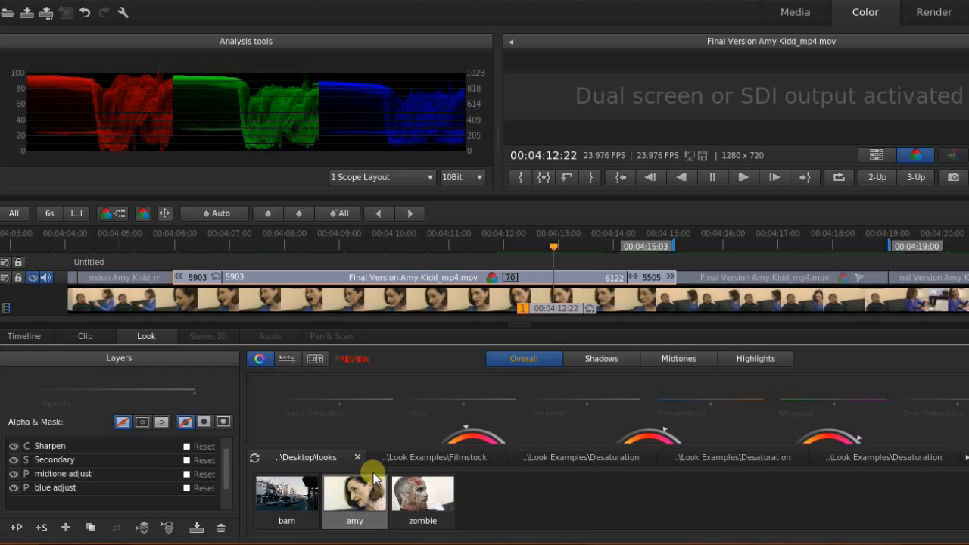
Mark an in point, move the playhead to 00:04:08:02, and open the Render page.
key(Down)
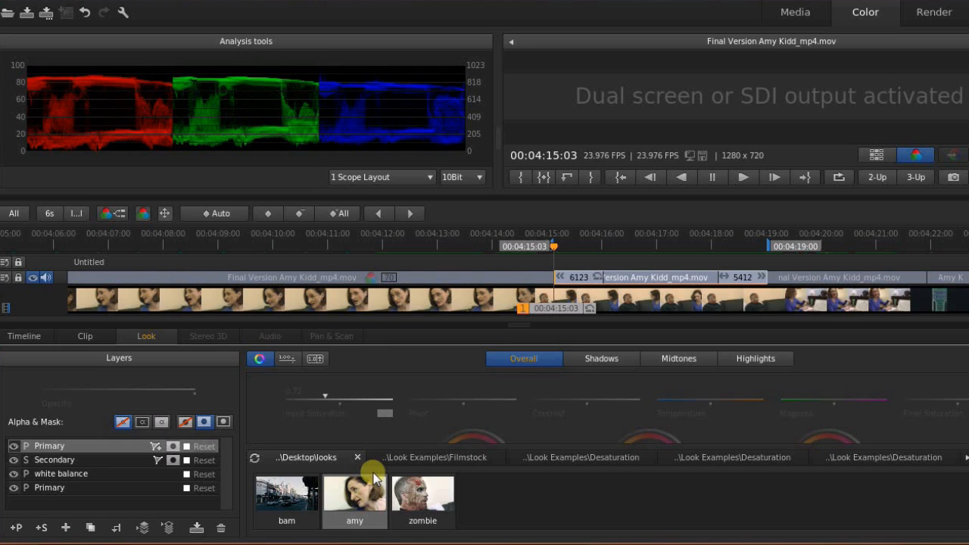
key(Up)
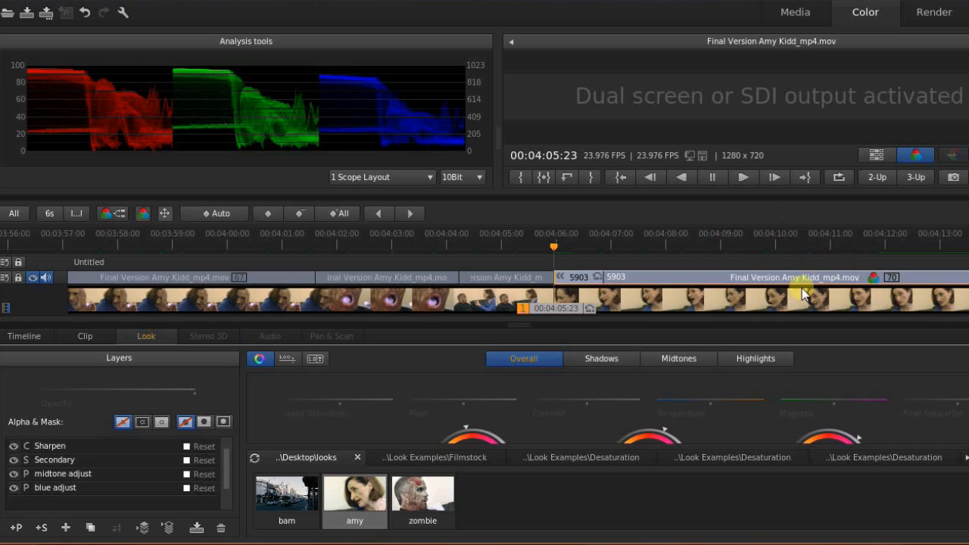
key(i)
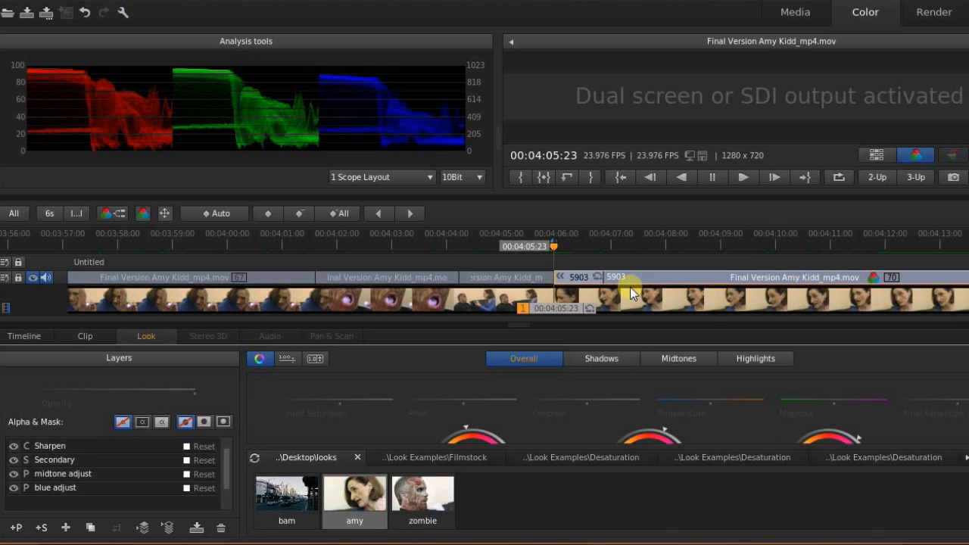
scroll(633, 293, down, 4)
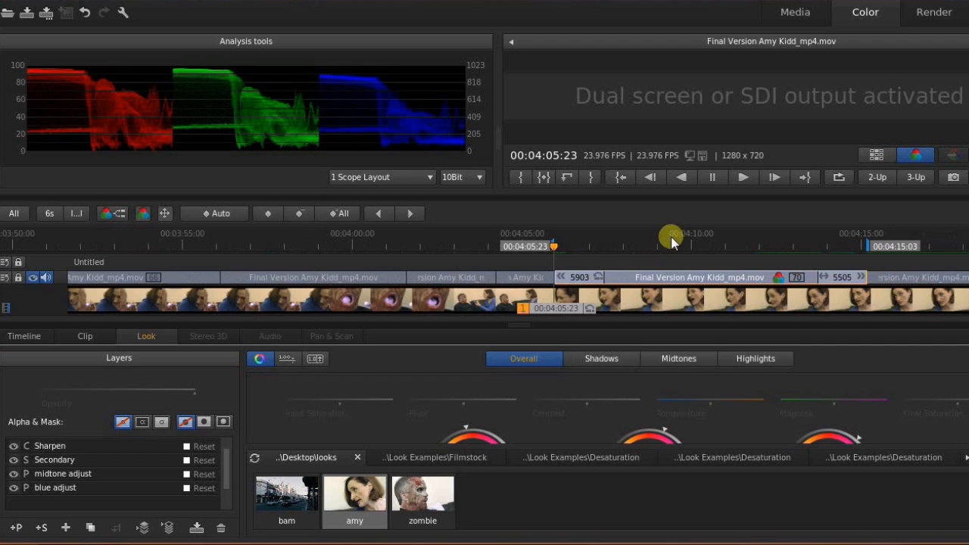
click(626, 245)
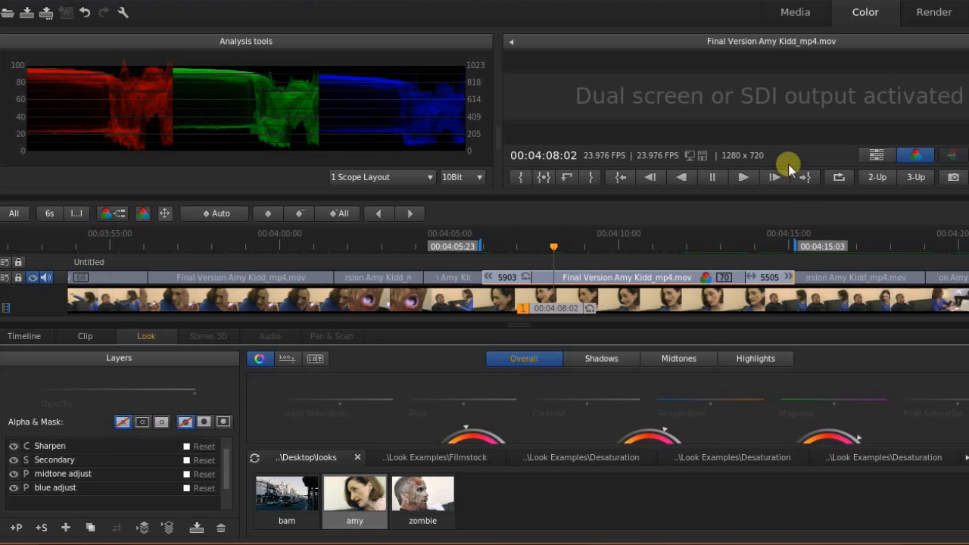
click(929, 13)
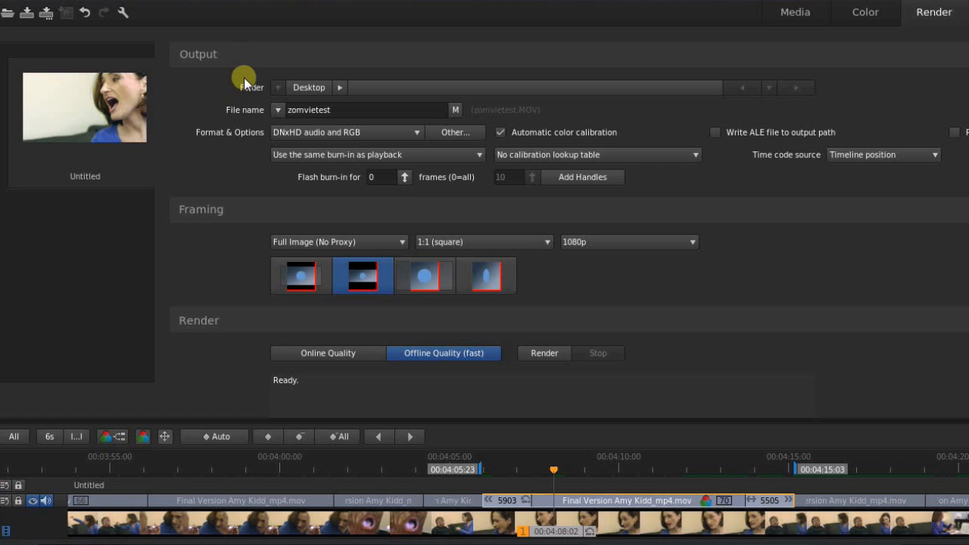
Review the output file name 'zomvietest', leaving it unchanged.
click(348, 110)
double_click(284, 110)
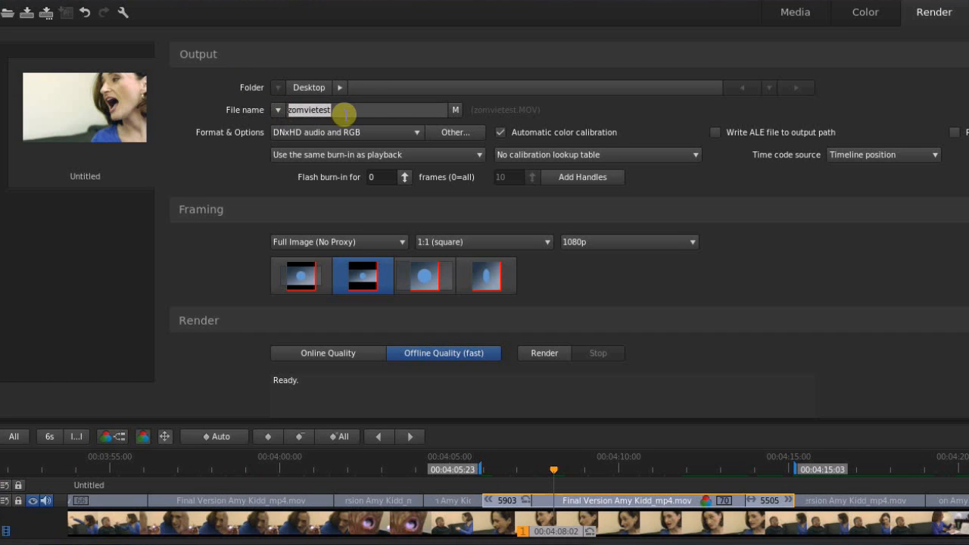
click(220, 107)
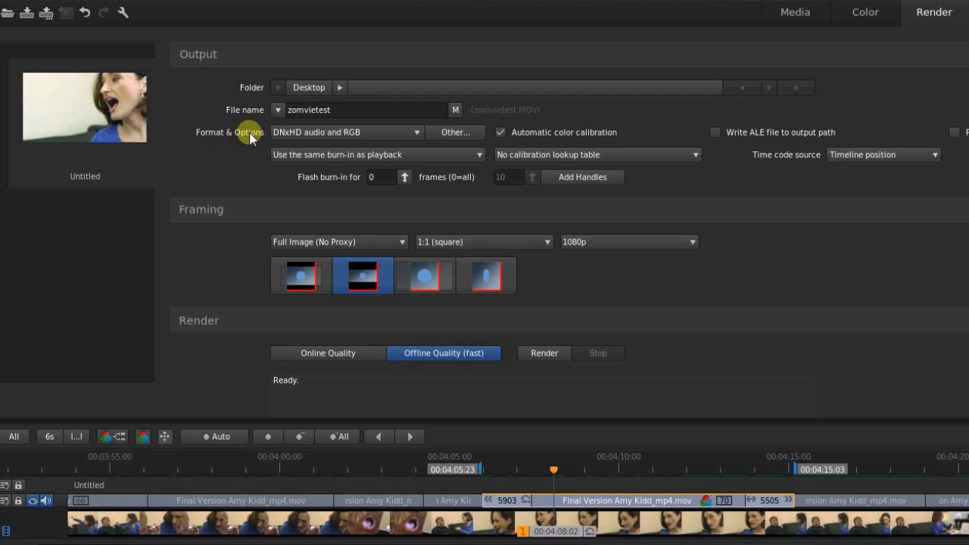
Keep the DNxHD audio and RGB format, then open the custom output preset window.
click(405, 133)
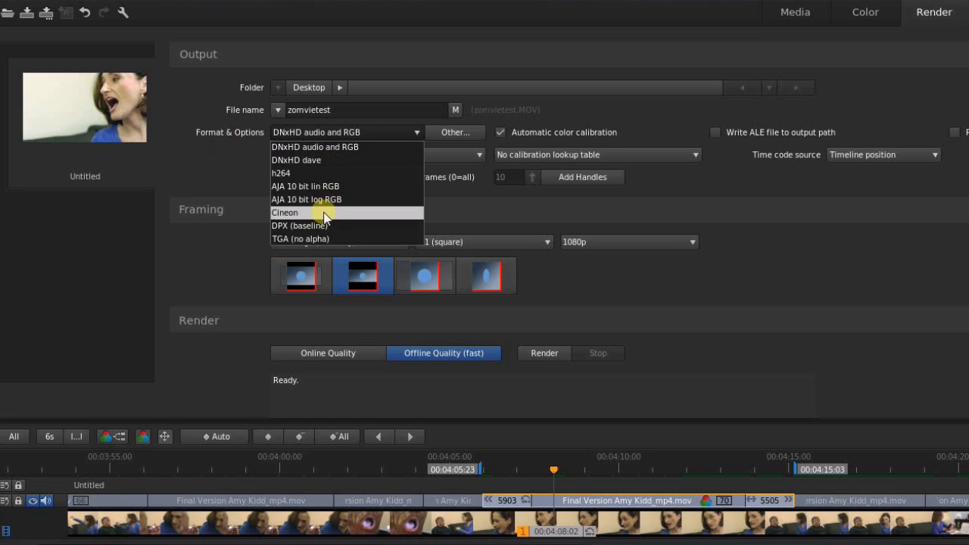
click(538, 54)
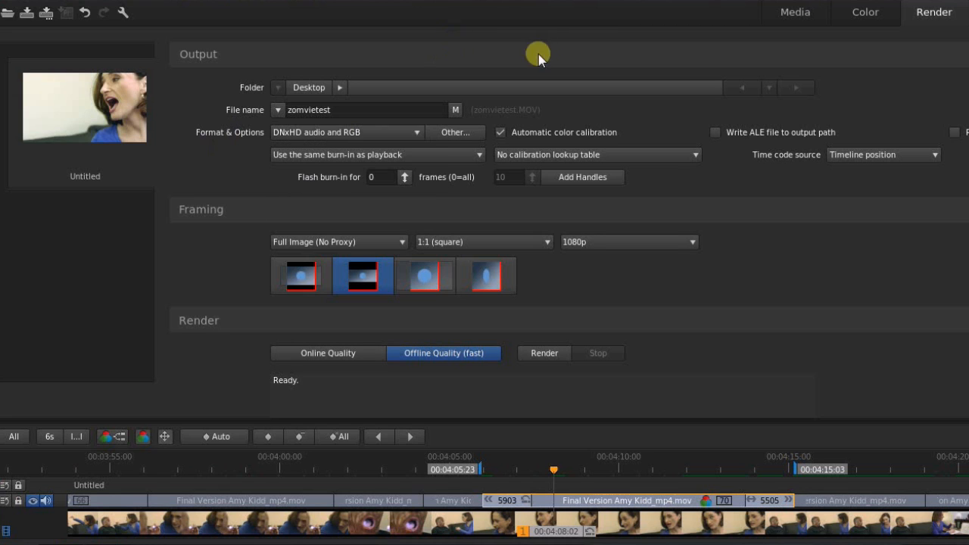
click(467, 134)
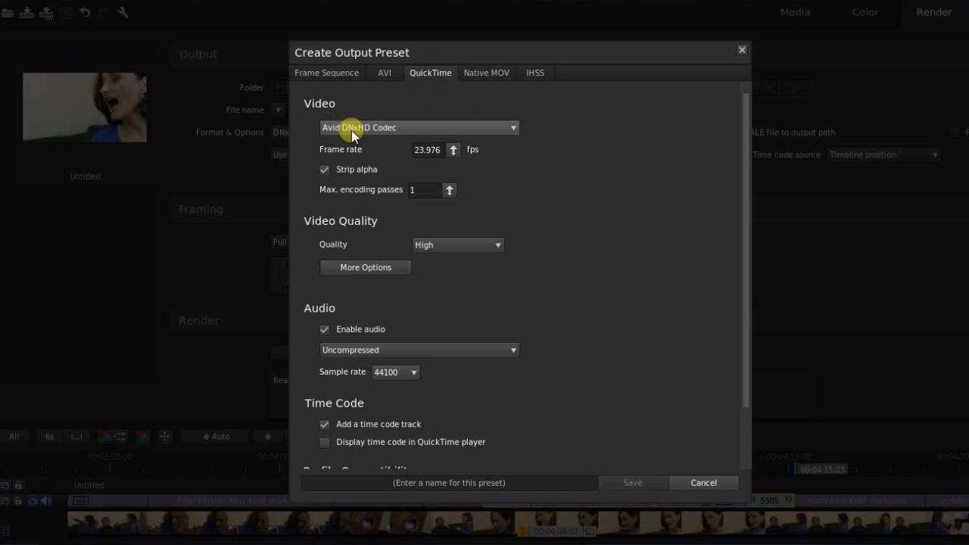
Browse the QuickTime codec list, keep Avid DNxHD Codec, and cancel without saving a preset.
click(515, 129)
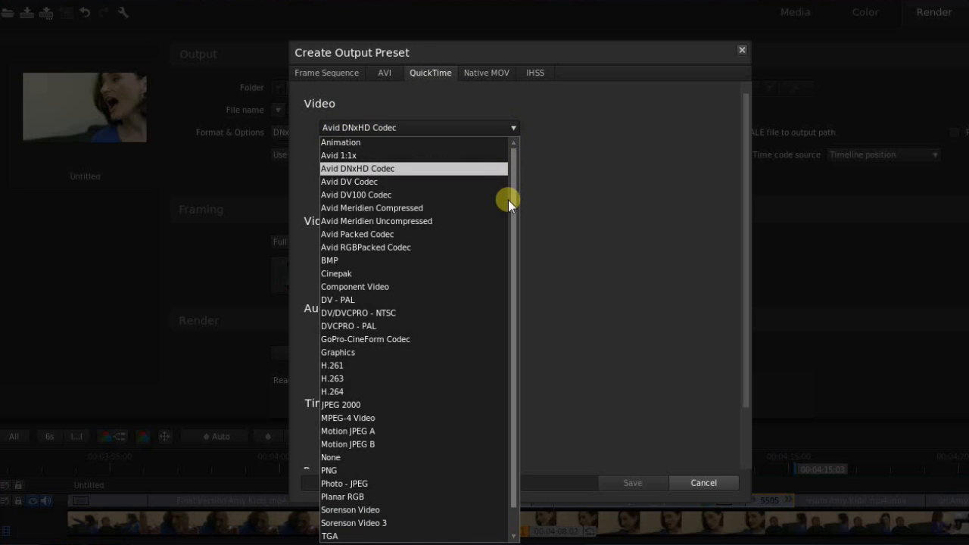
drag(511, 203, 512, 239)
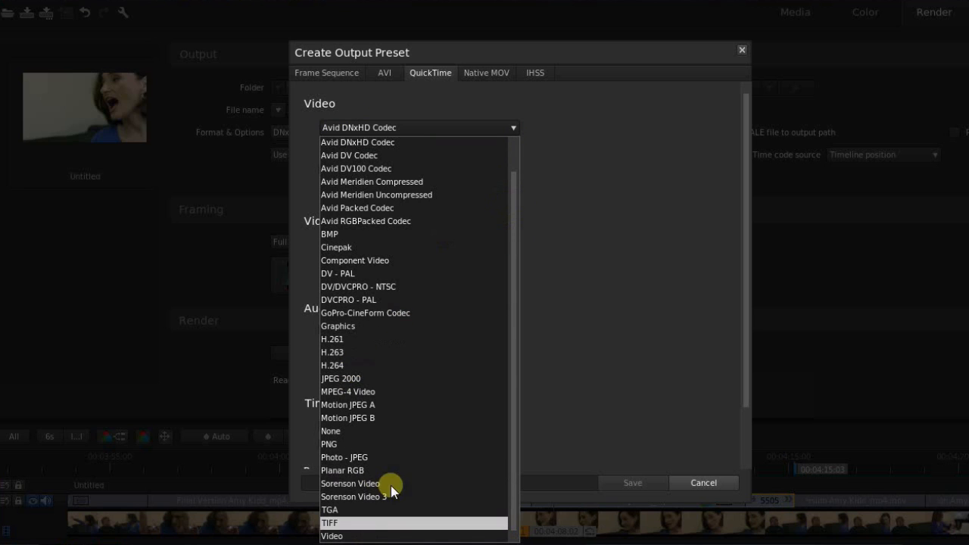
click(633, 339)
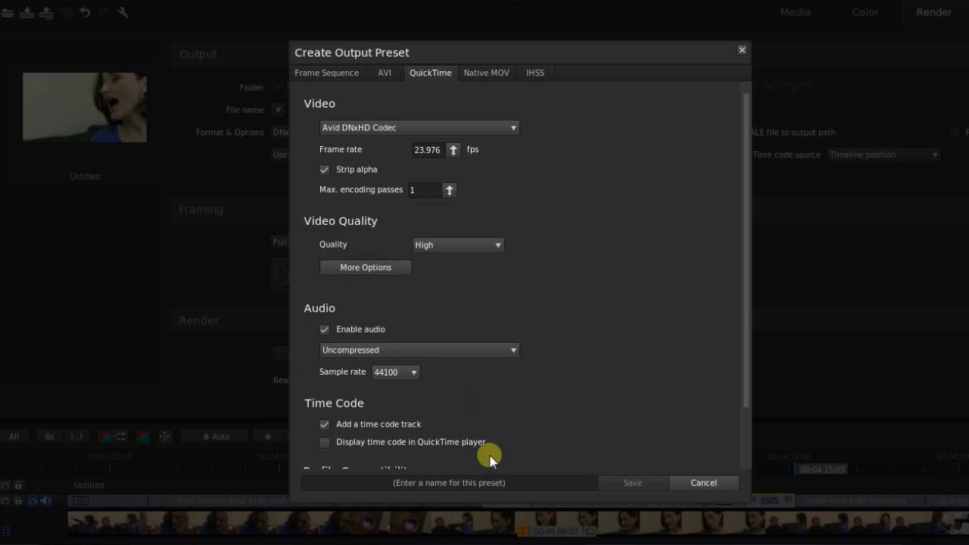
click(520, 483)
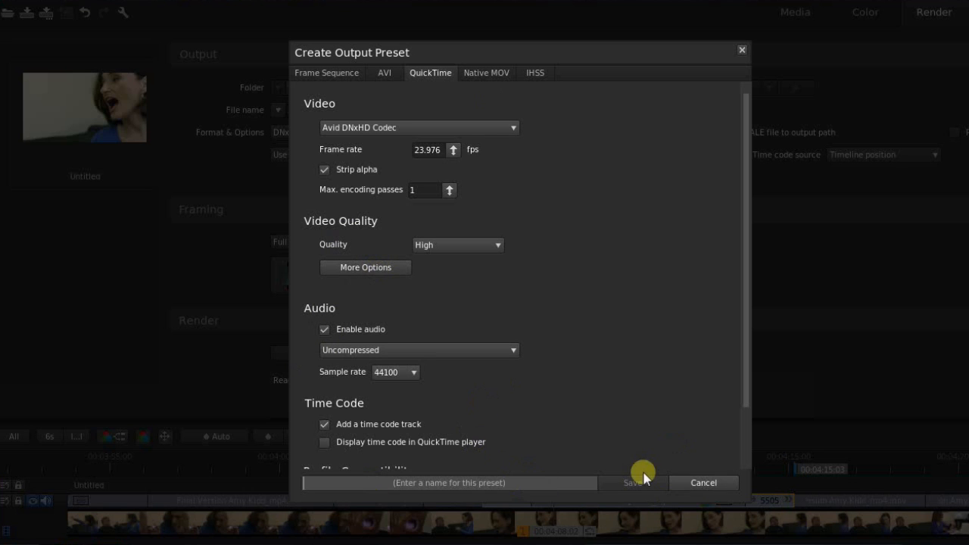
click(704, 483)
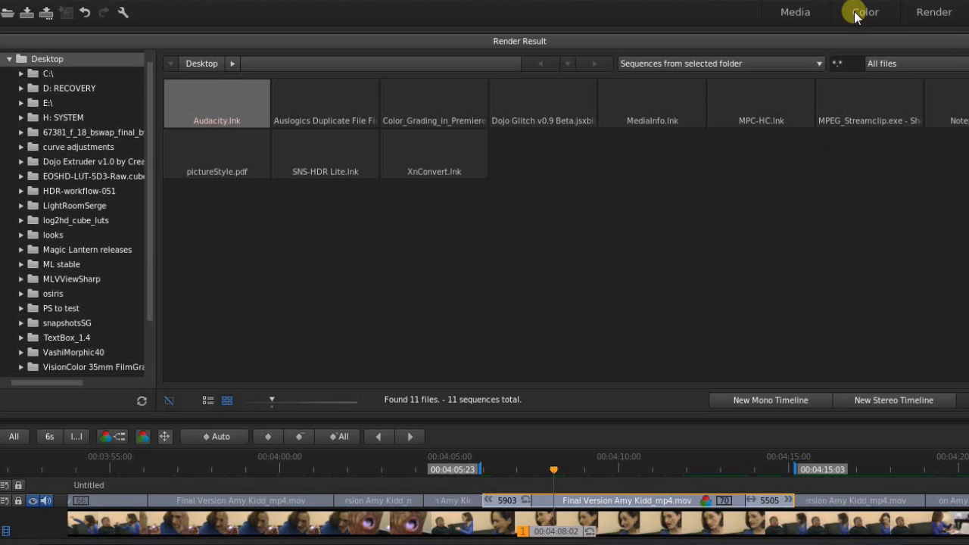
Switch back to the Color page to see the graded timeline and layers.
click(879, 23)
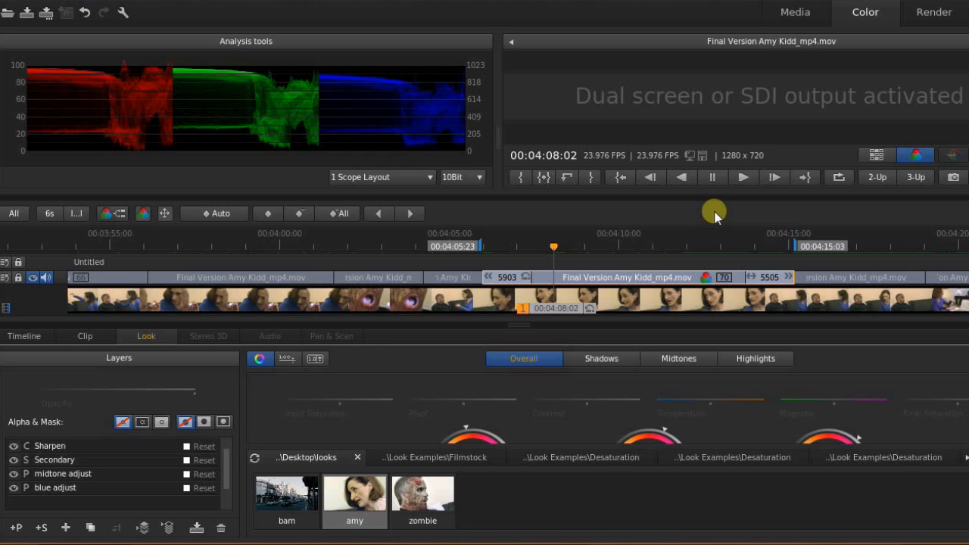